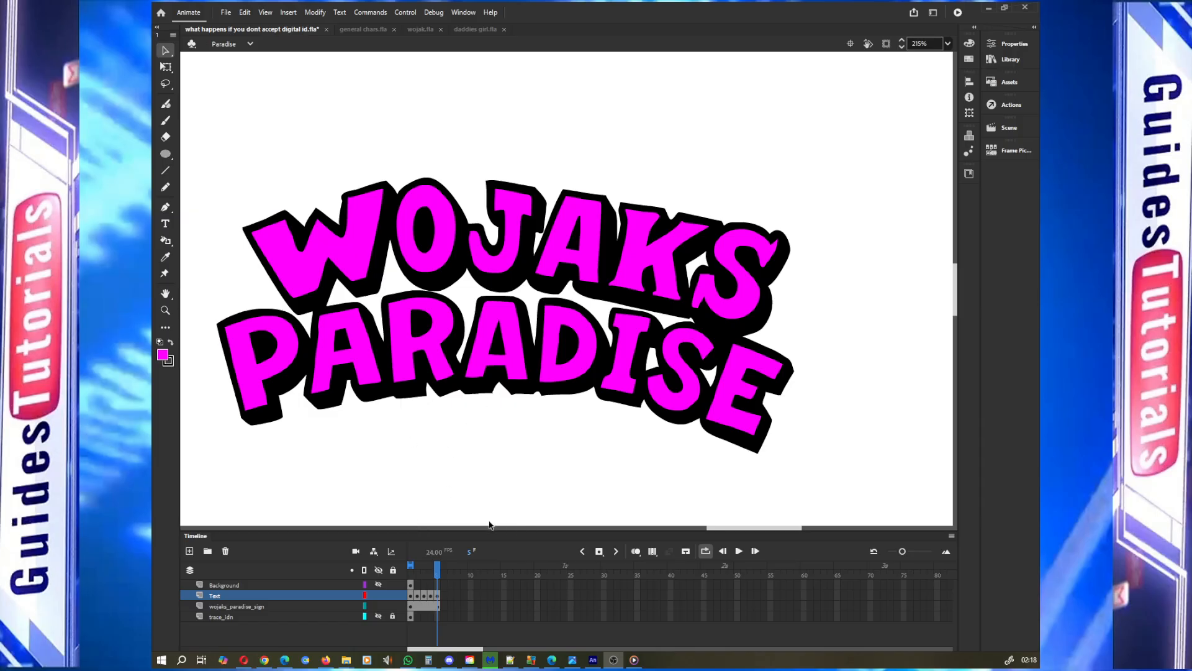
Scrub back to frame 1 and toggle the Text layer's visibility off and on to compare the layers
drag(439, 571, 408, 570)
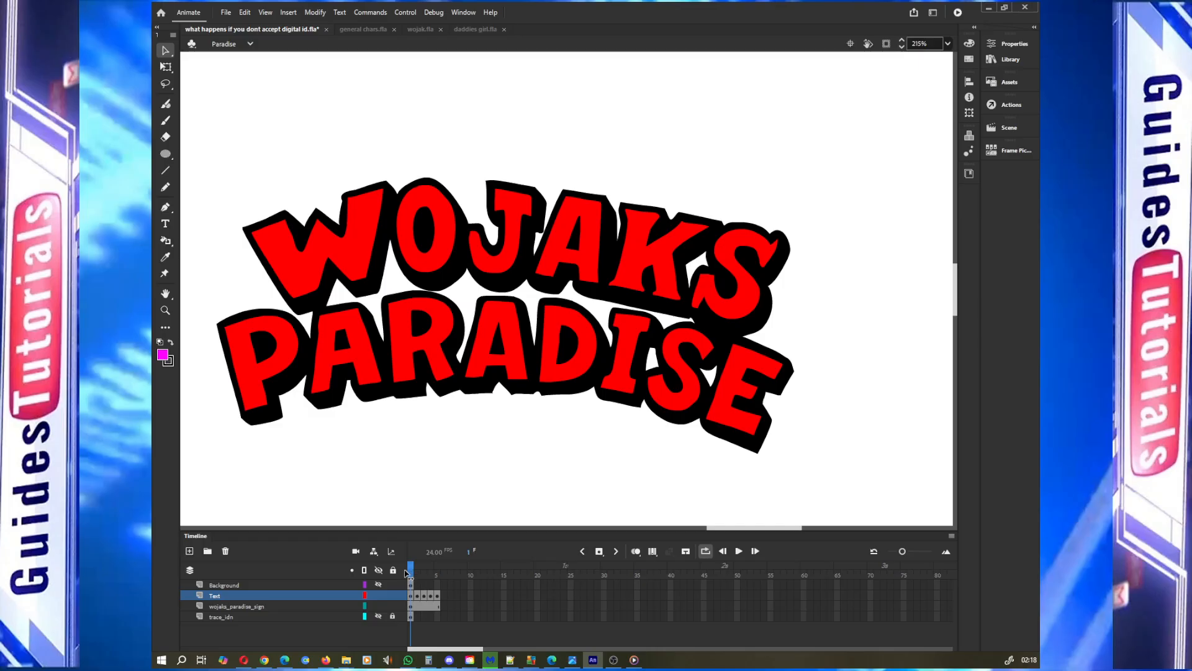
click(379, 595)
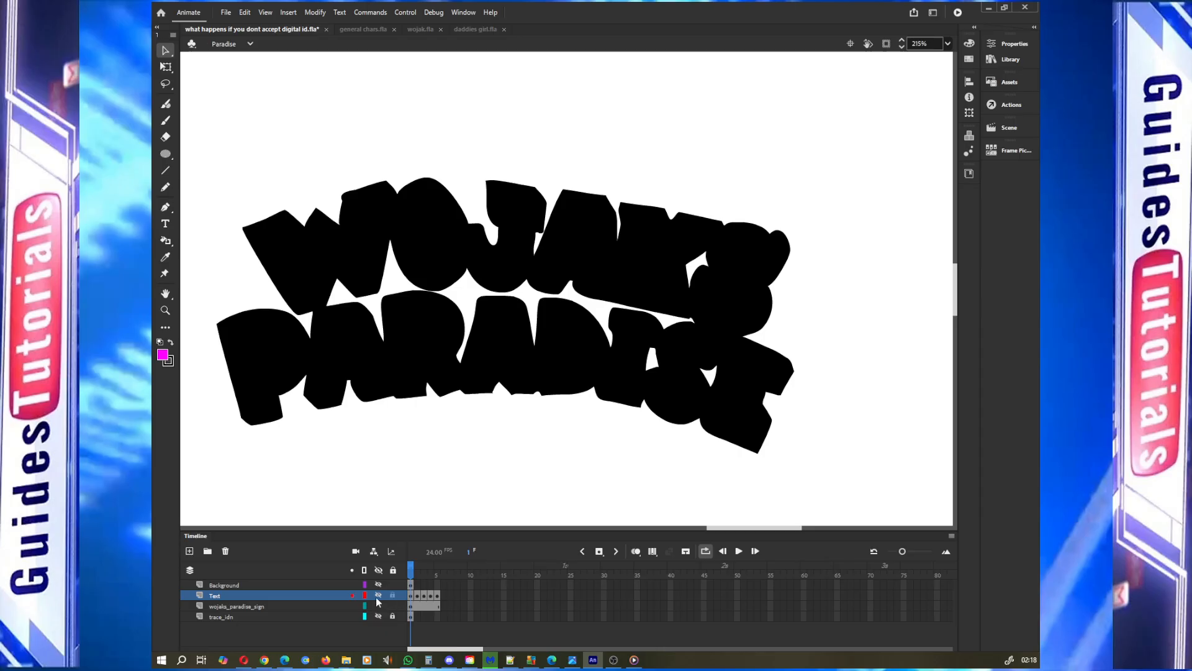
click(379, 596)
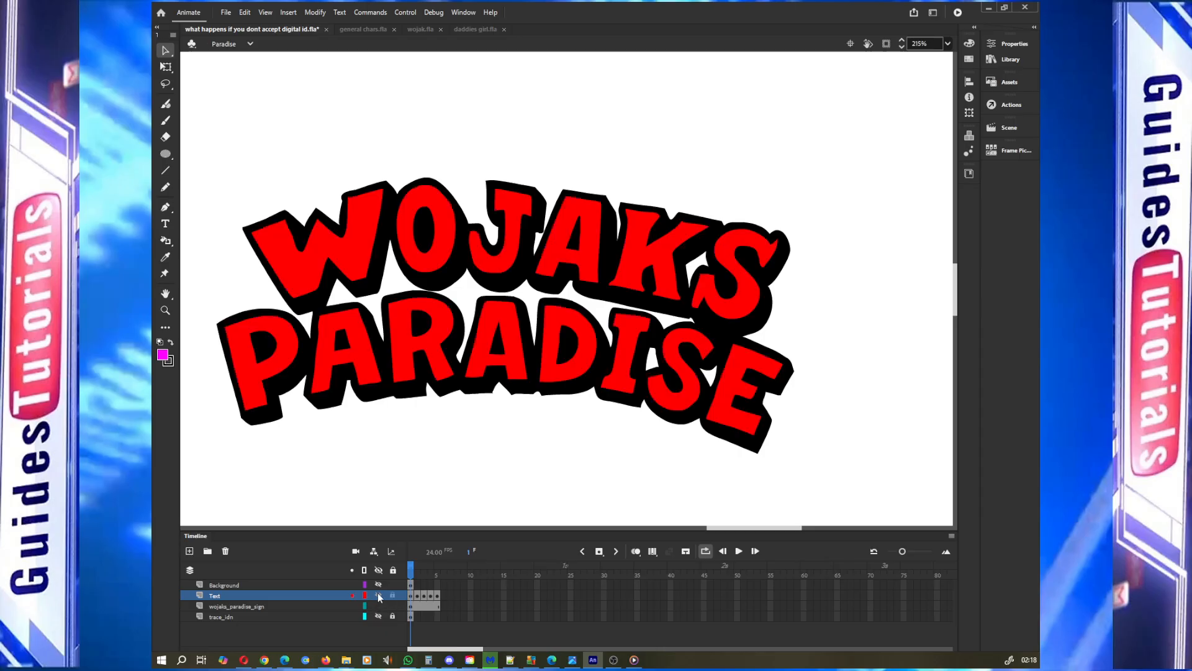
Step through the first five frames of the Text layer to review each colour variation of the lettering
click(413, 598)
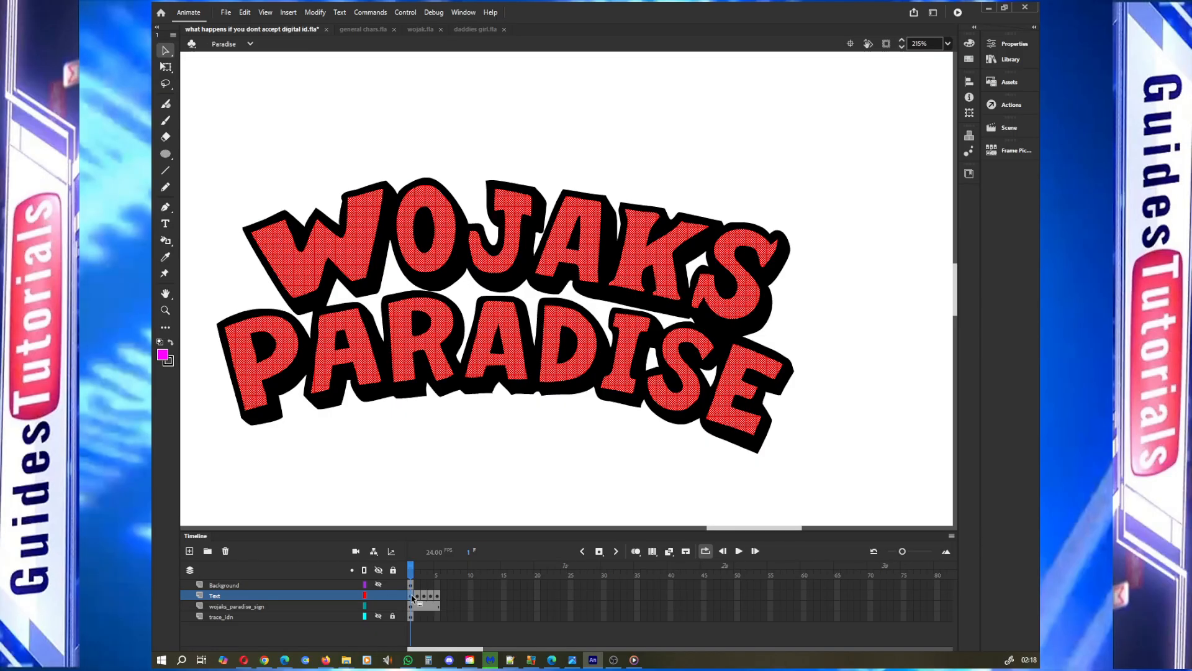
click(418, 570)
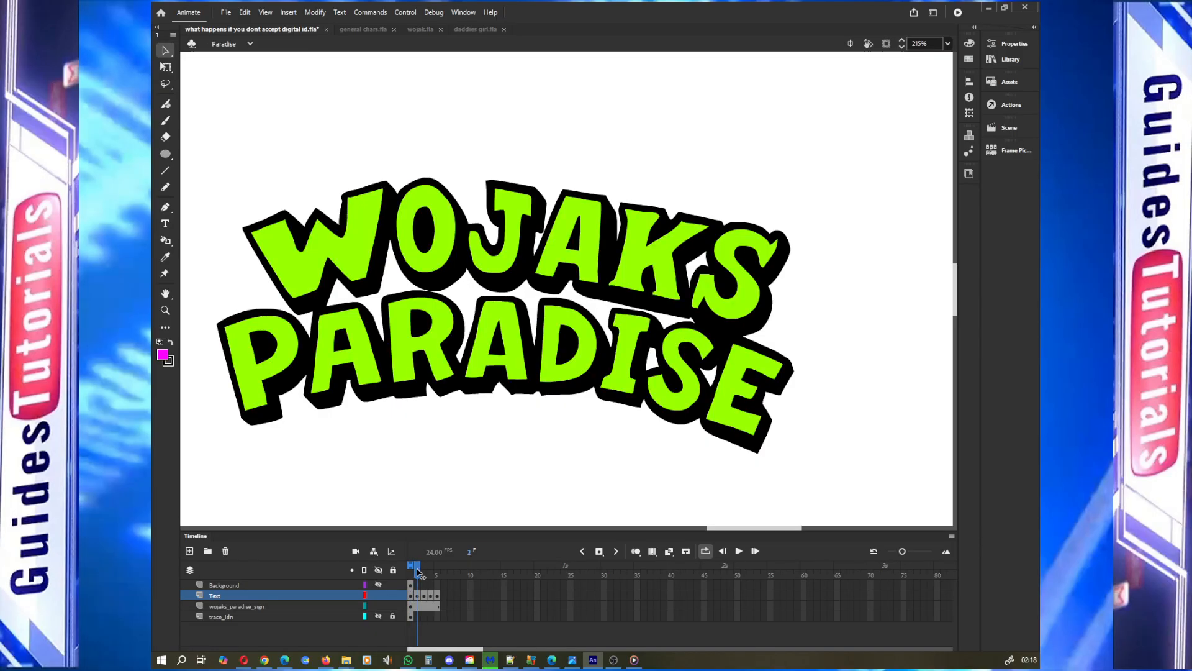
click(422, 571)
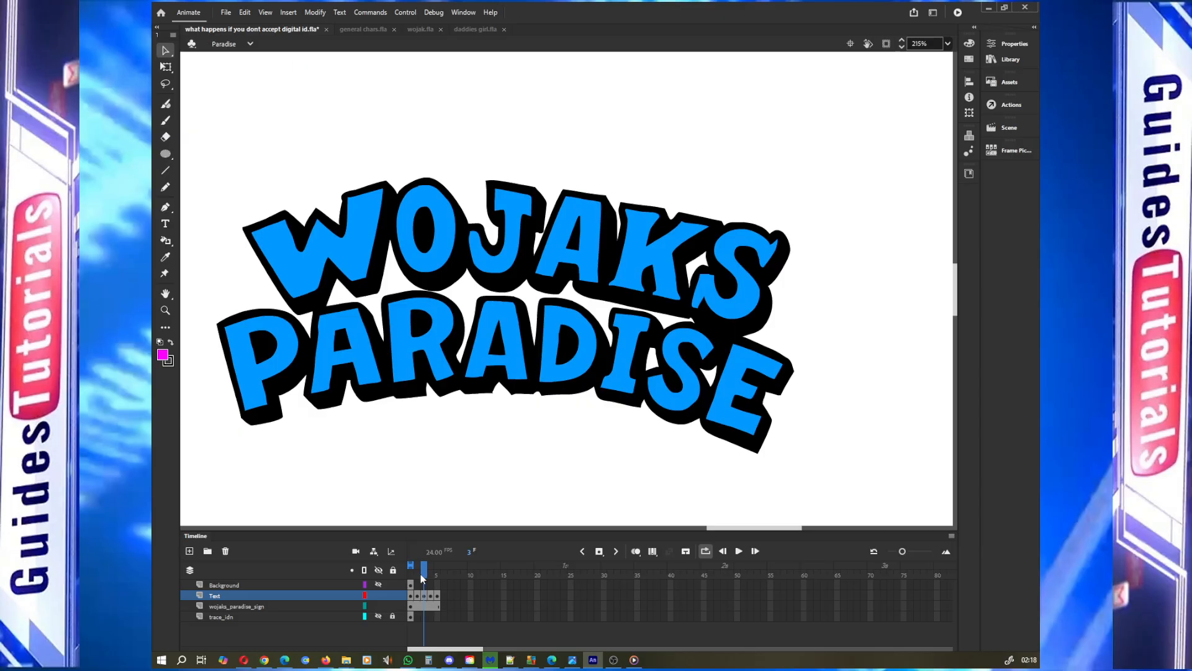
click(413, 598)
click(413, 598)
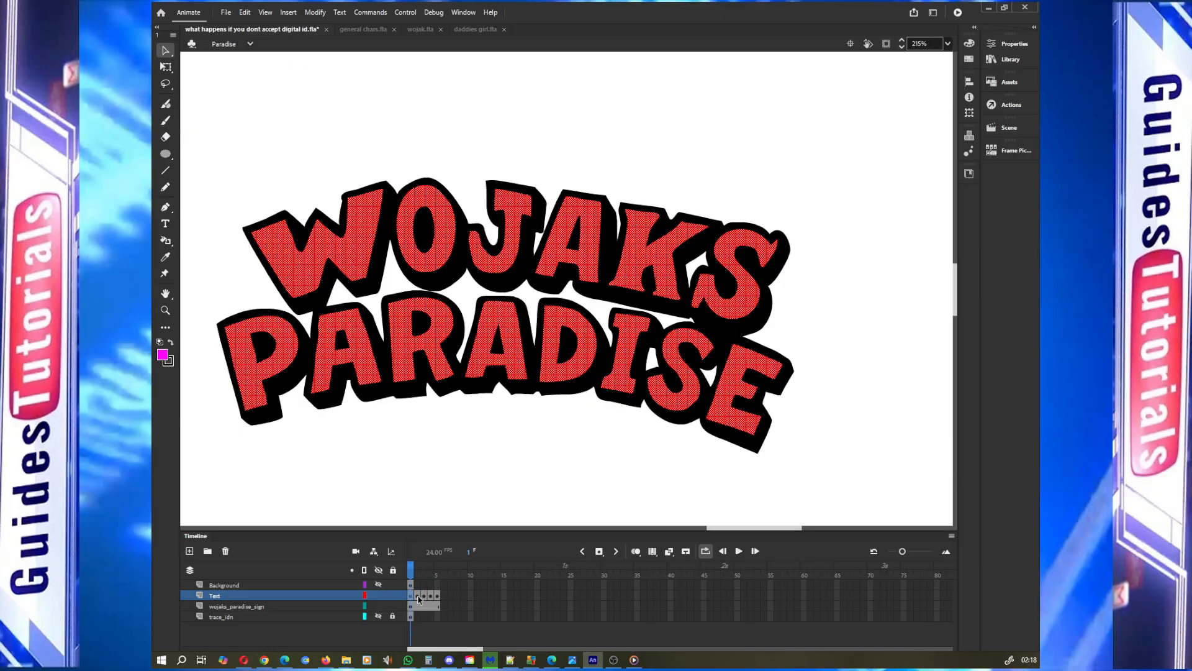
click(419, 598)
click(426, 598)
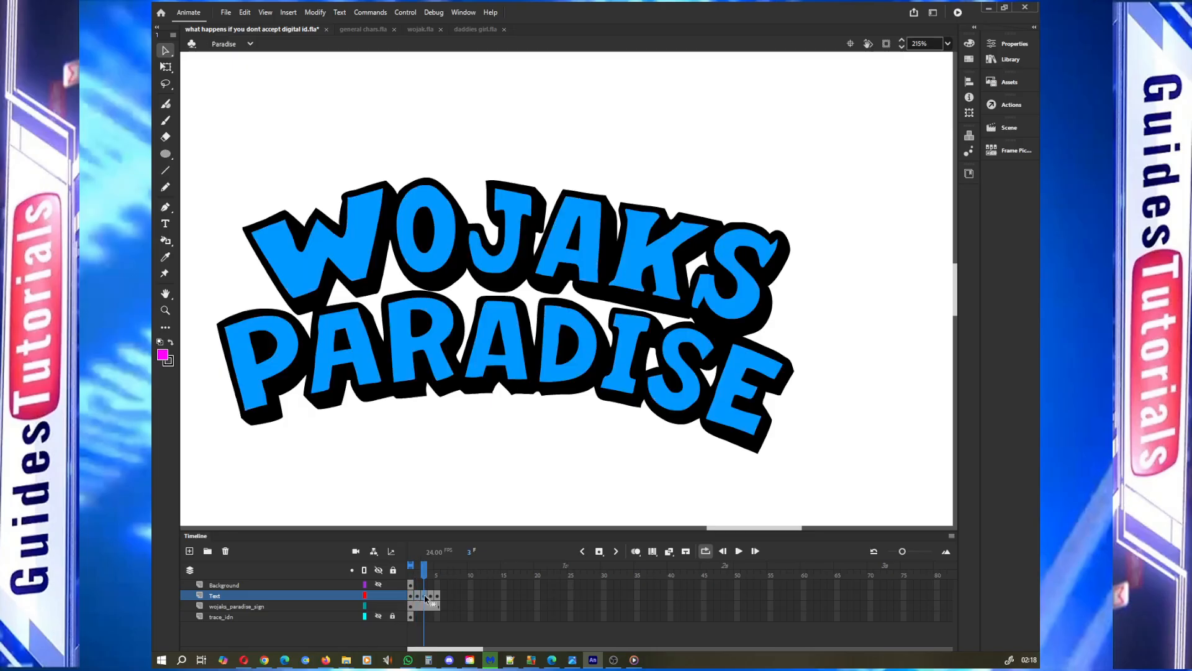
click(431, 598)
click(438, 598)
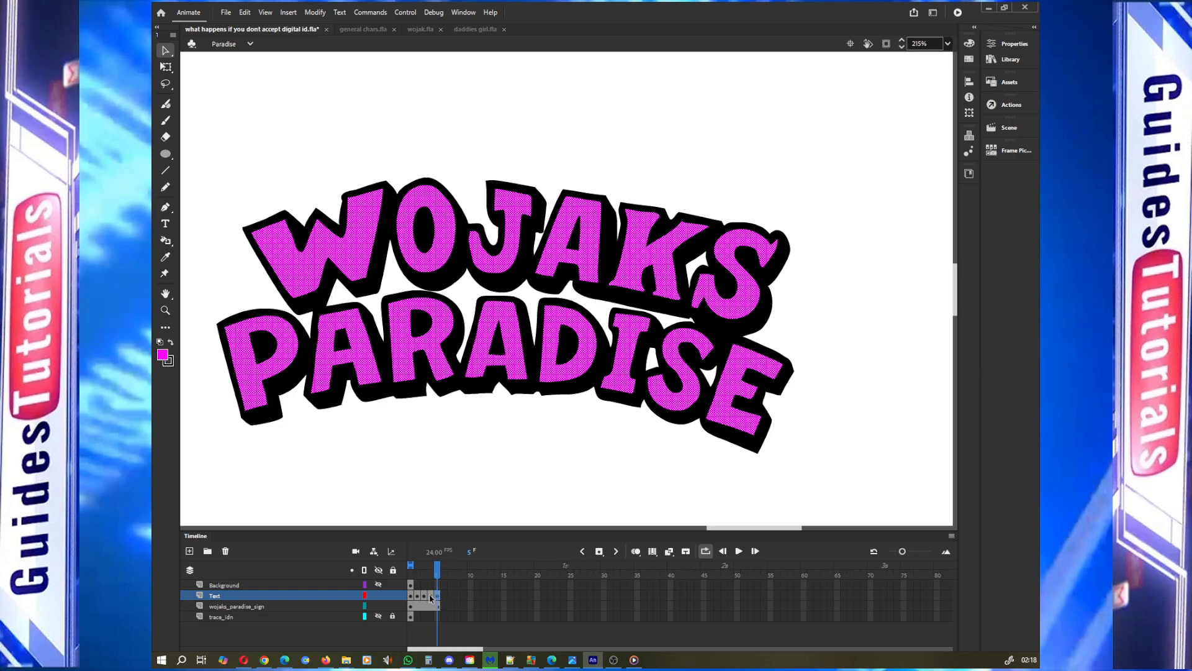
click(431, 598)
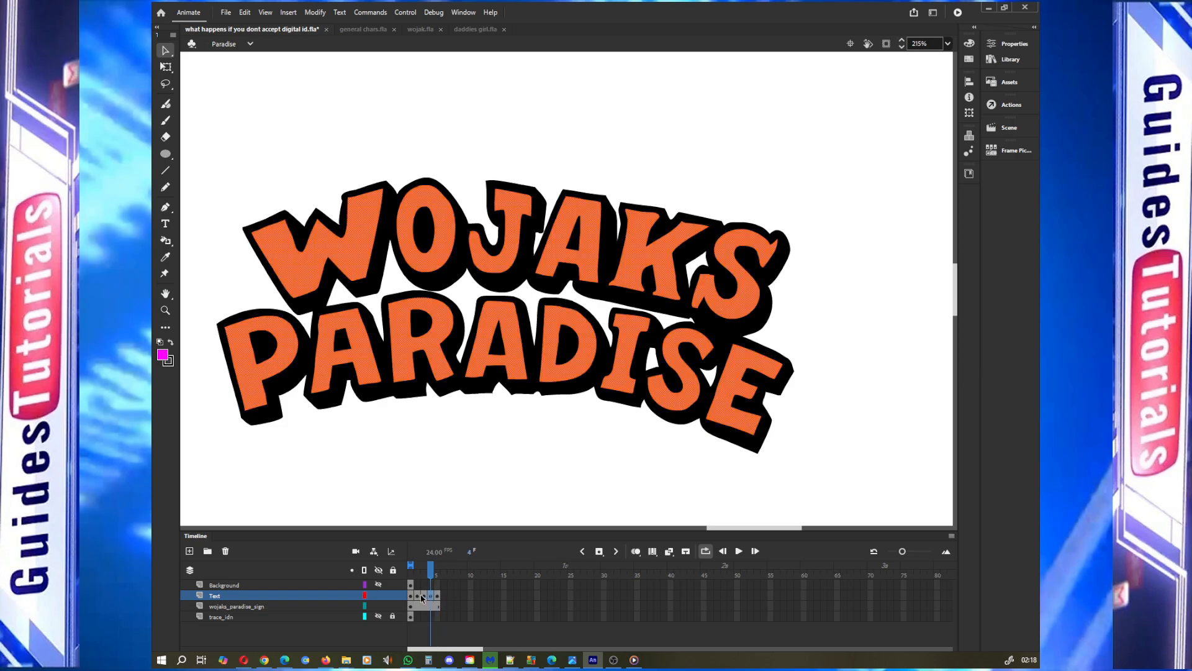
click(423, 598)
click(419, 576)
click(411, 576)
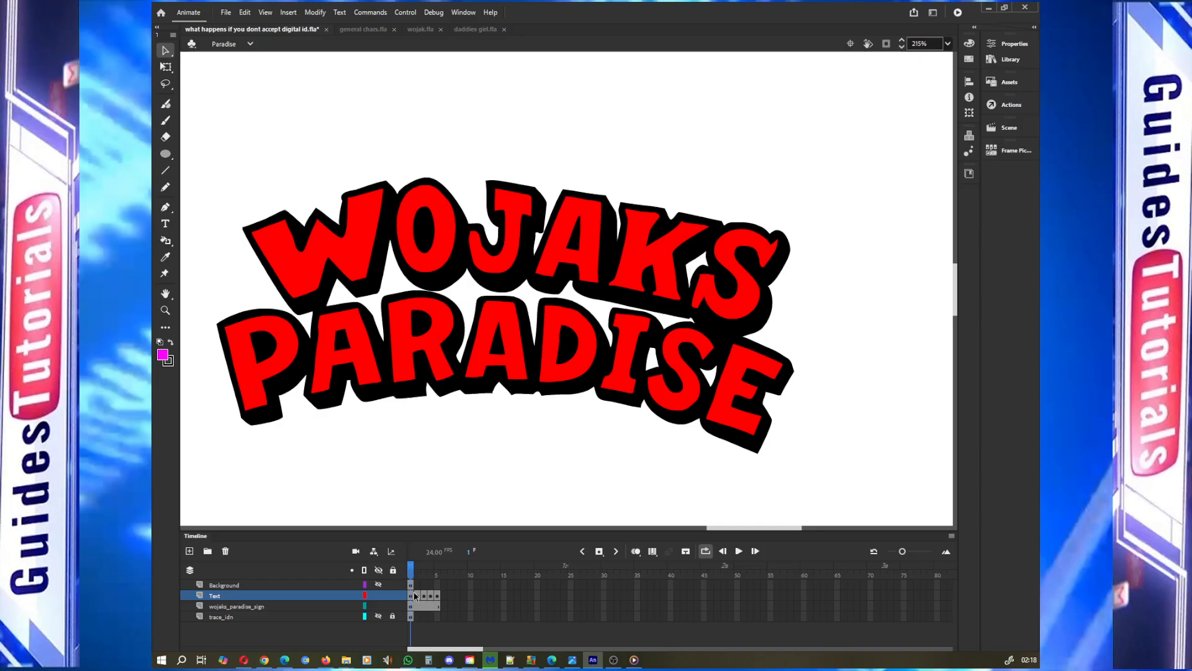
click(410, 596)
click(417, 596)
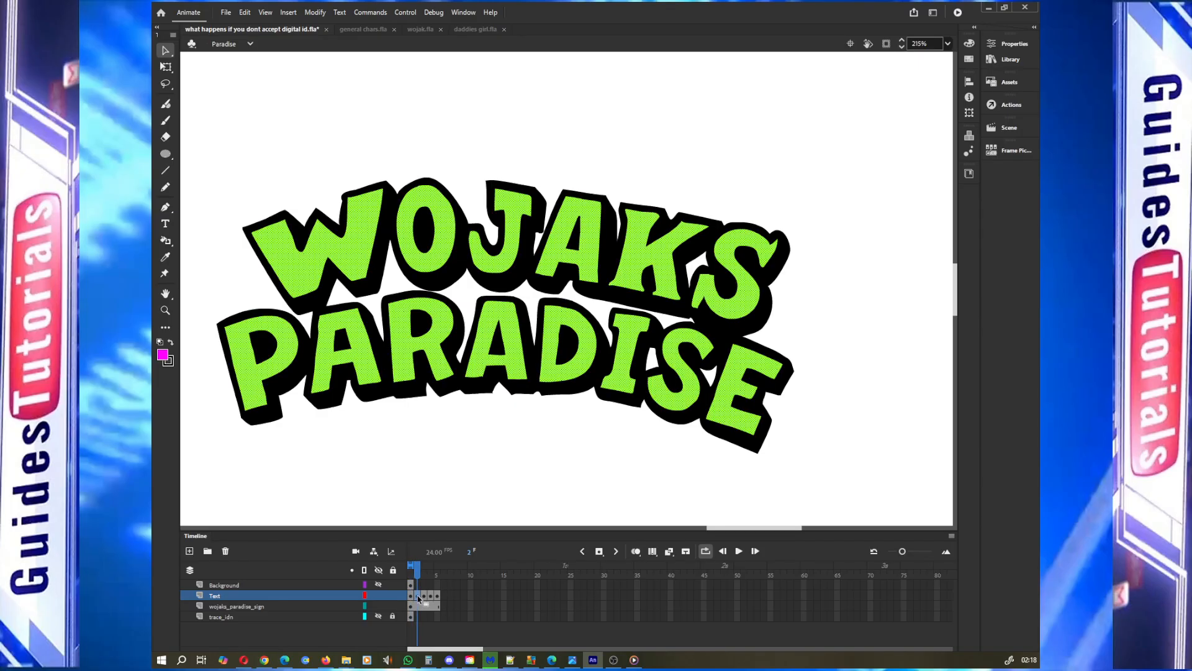
click(411, 596)
click(420, 596)
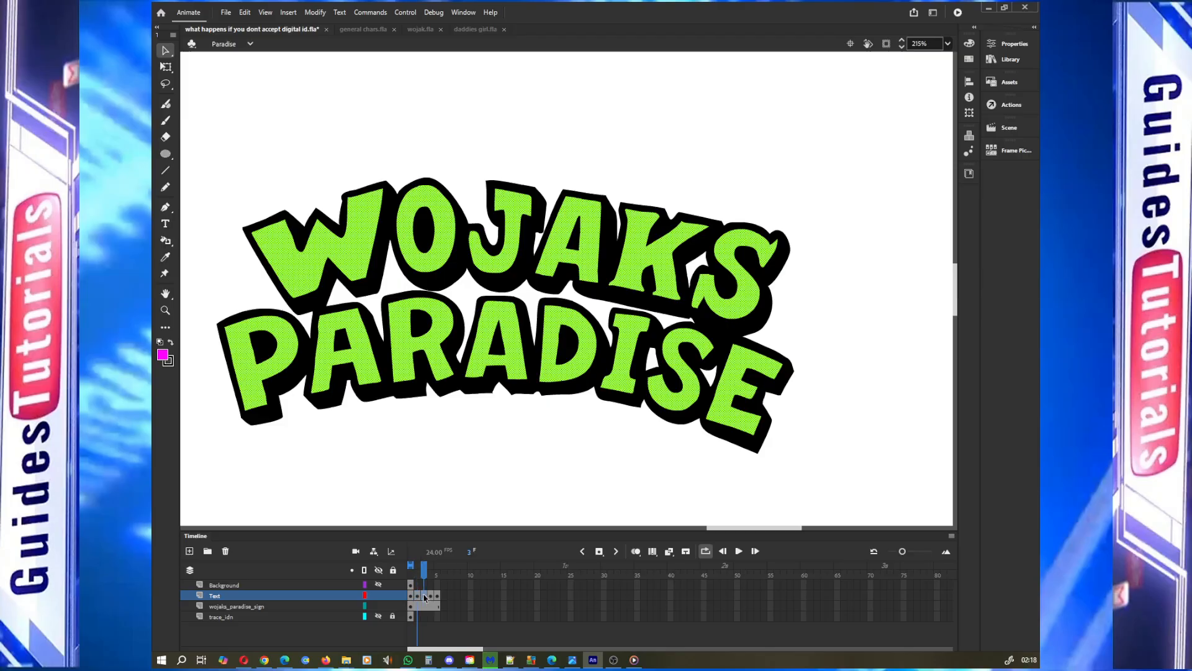
click(425, 596)
click(433, 596)
click(437, 596)
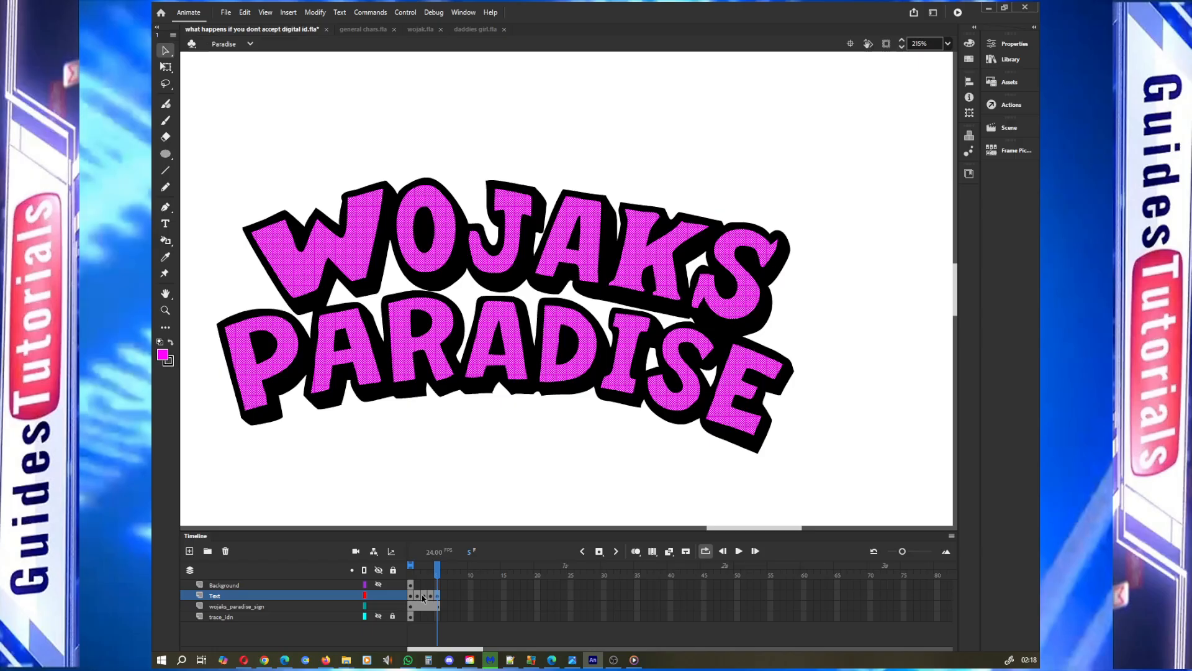
right_click(419, 598)
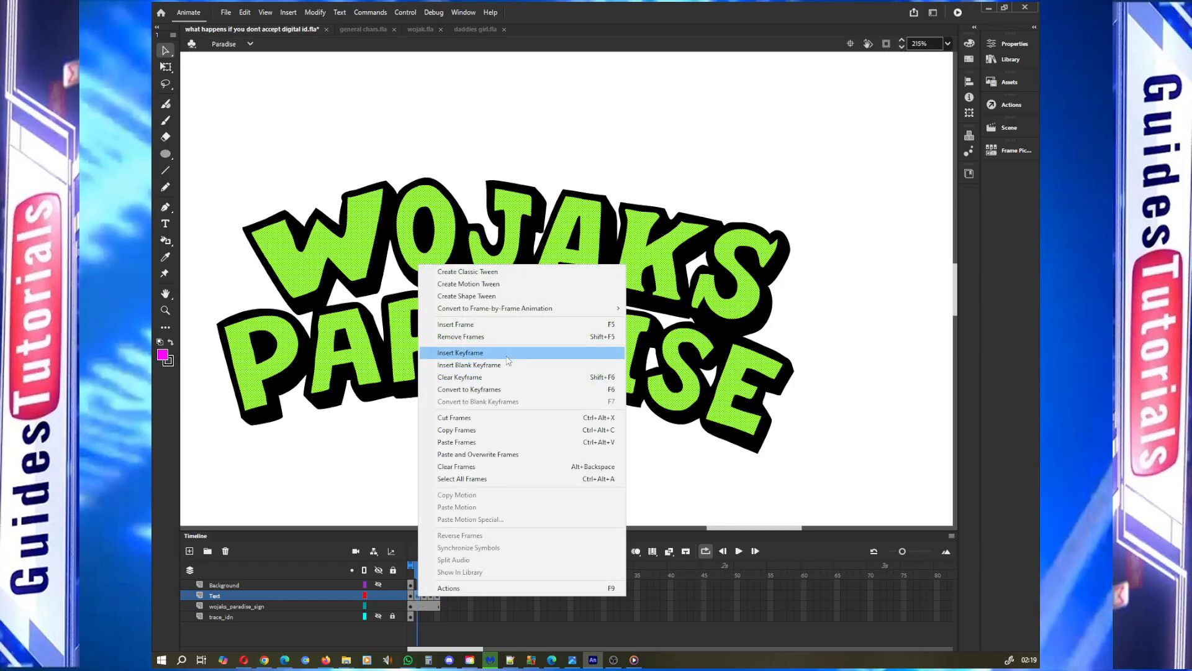
click(410, 602)
right_click(411, 602)
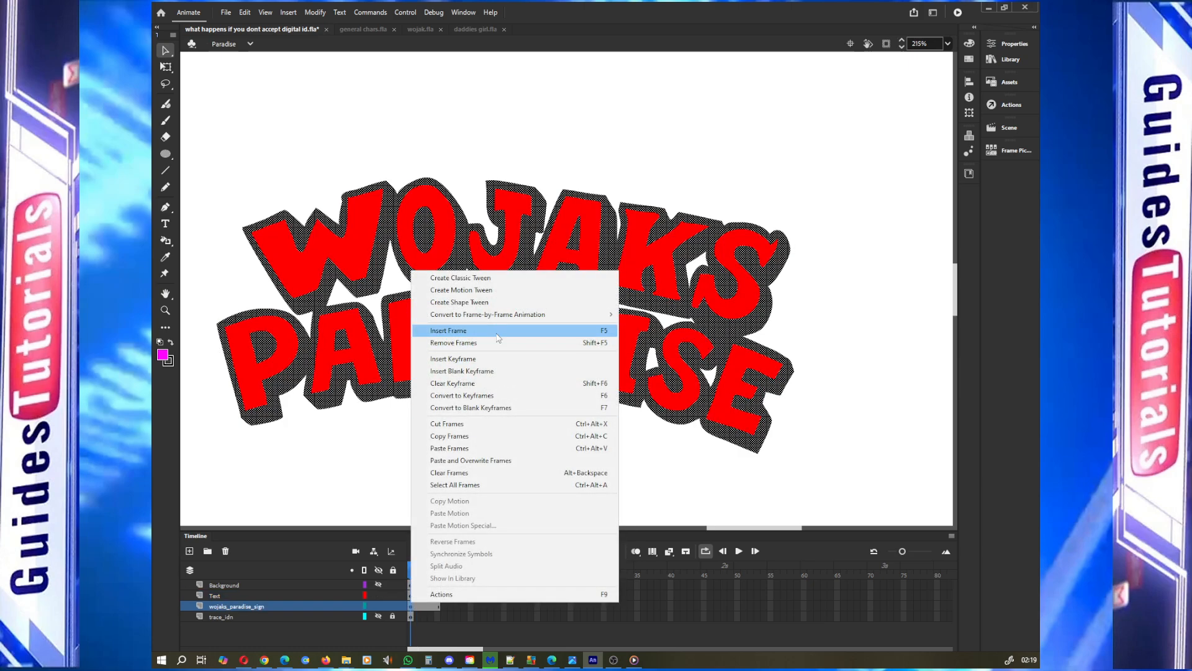
click(417, 609)
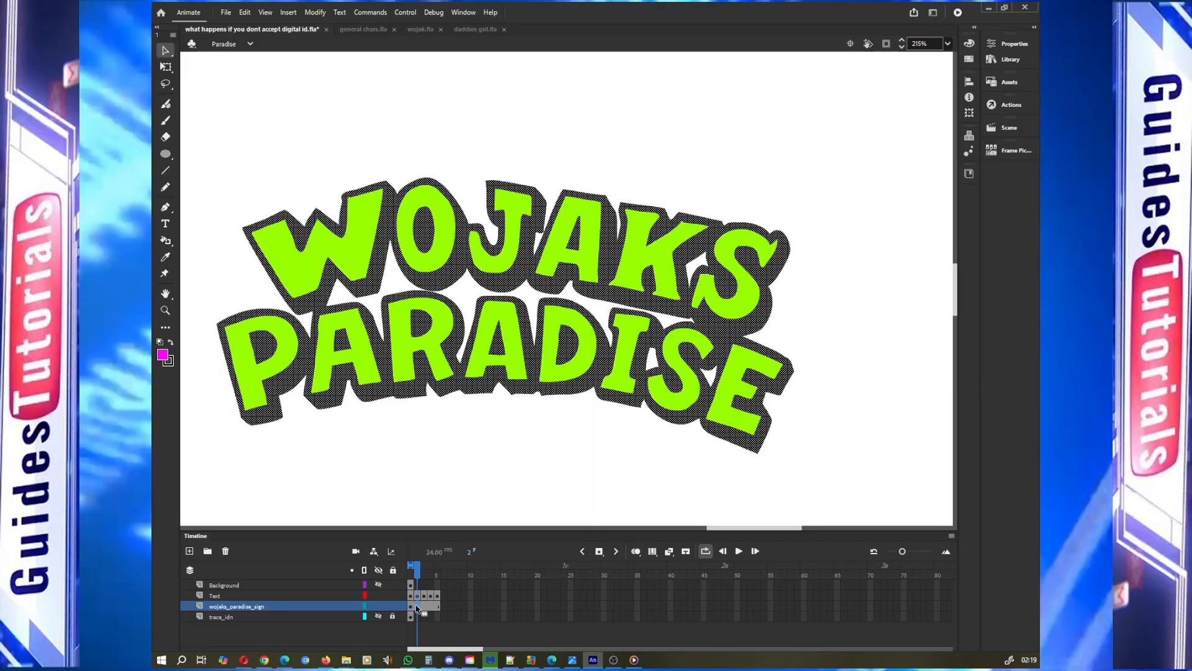
Hide the Text layer and insert keyframes at frames 2 through 5 of the wojaks_paradise_sign layer
click(378, 595)
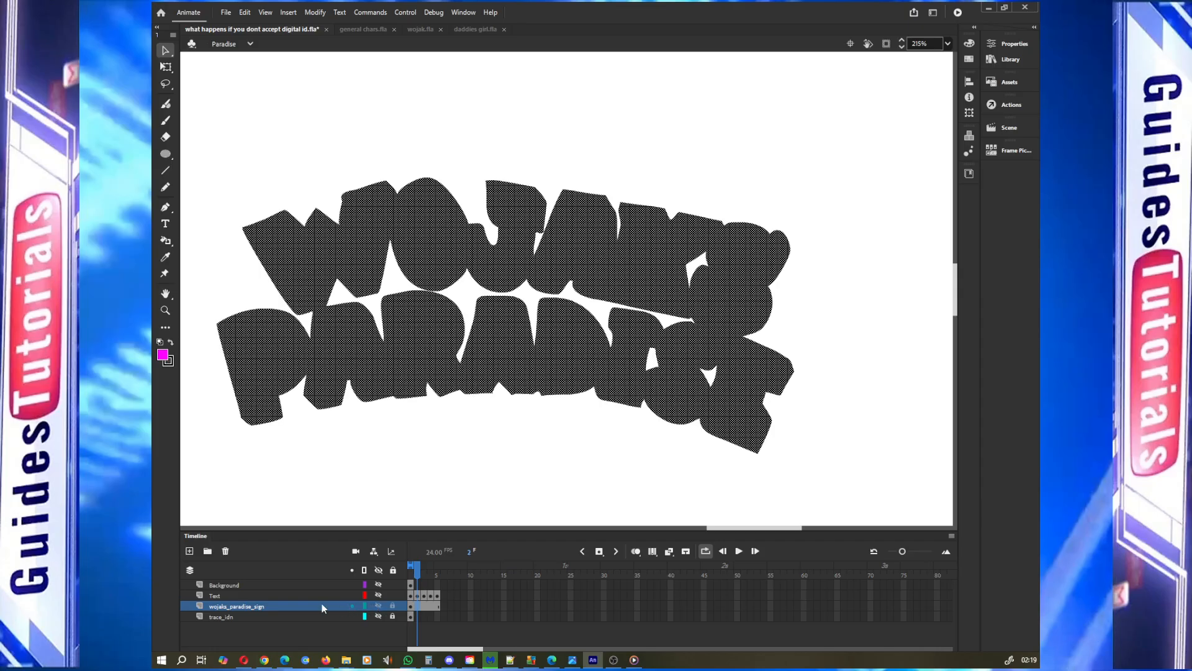
click(412, 572)
mouse_move(412, 572)
mouse_down()
mouse_move(438, 575)
mouse_move(412, 575)
mouse_up()
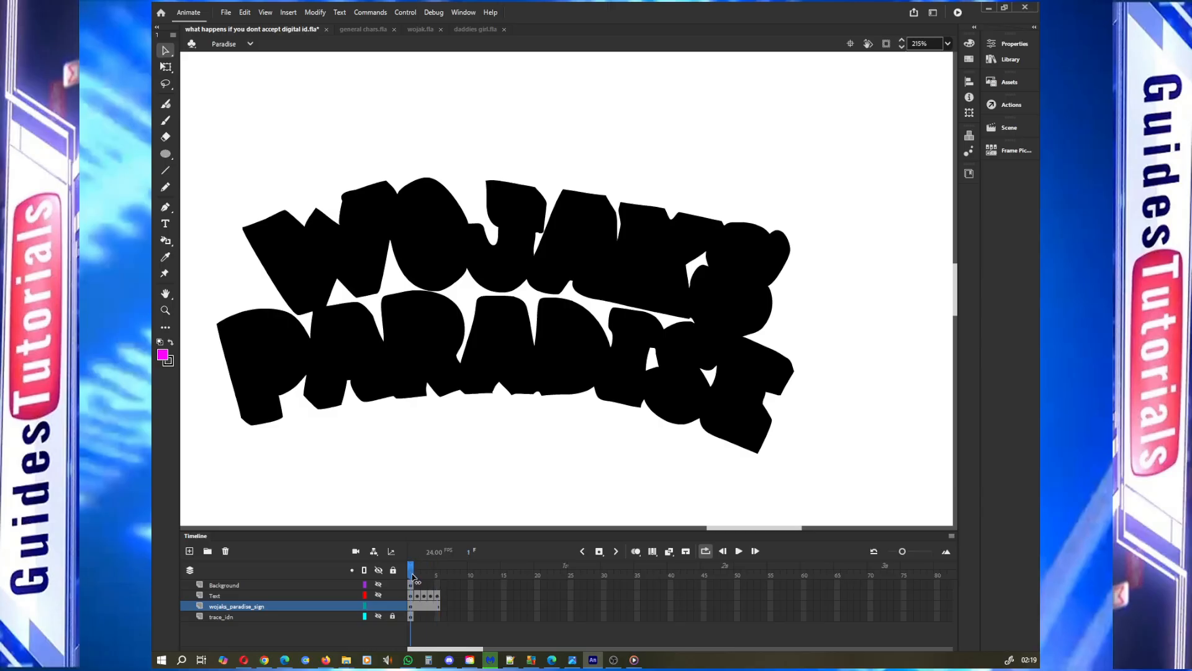
right_click(418, 608)
click(496, 363)
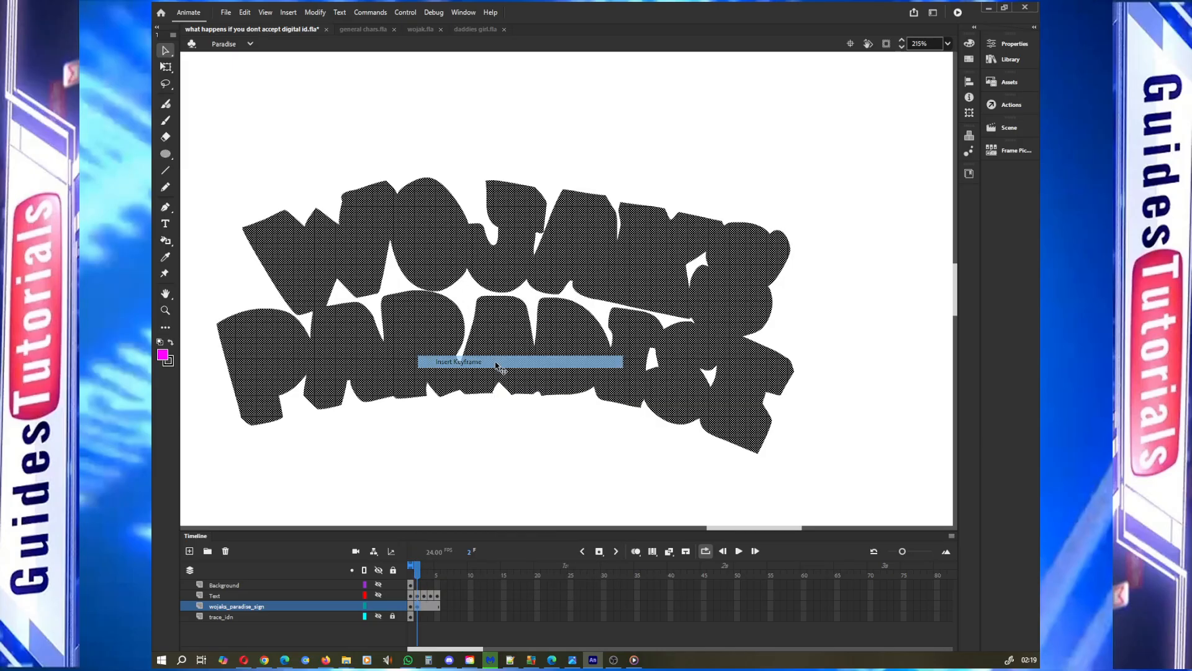
right_click(425, 606)
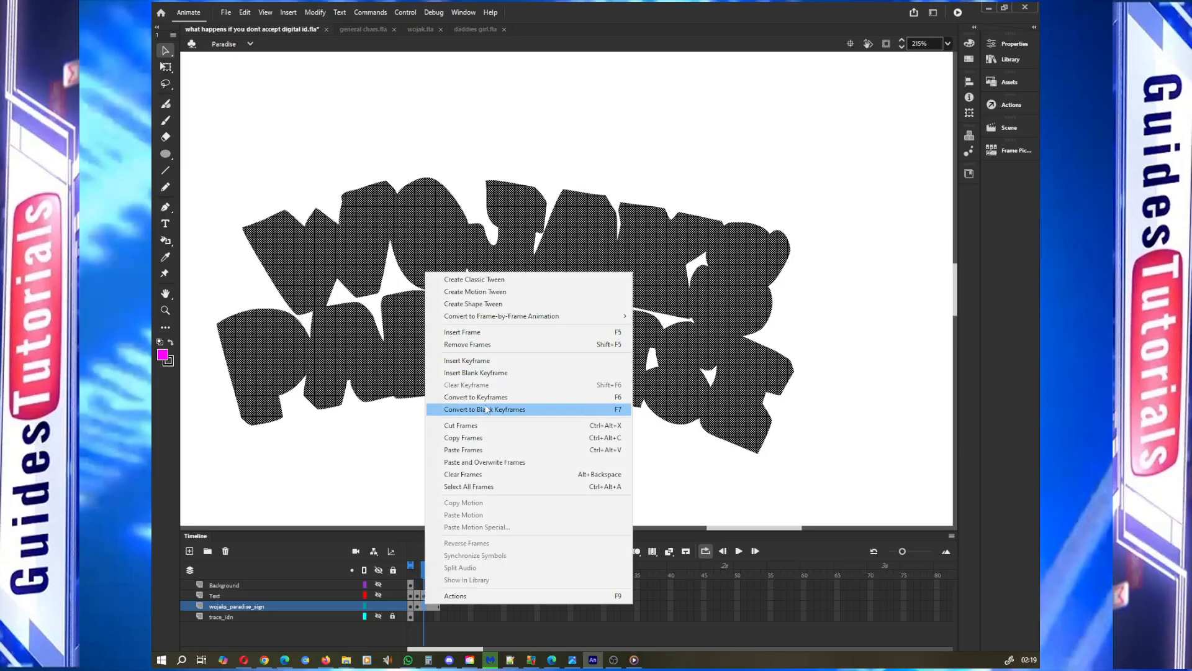
click(484, 361)
click(432, 607)
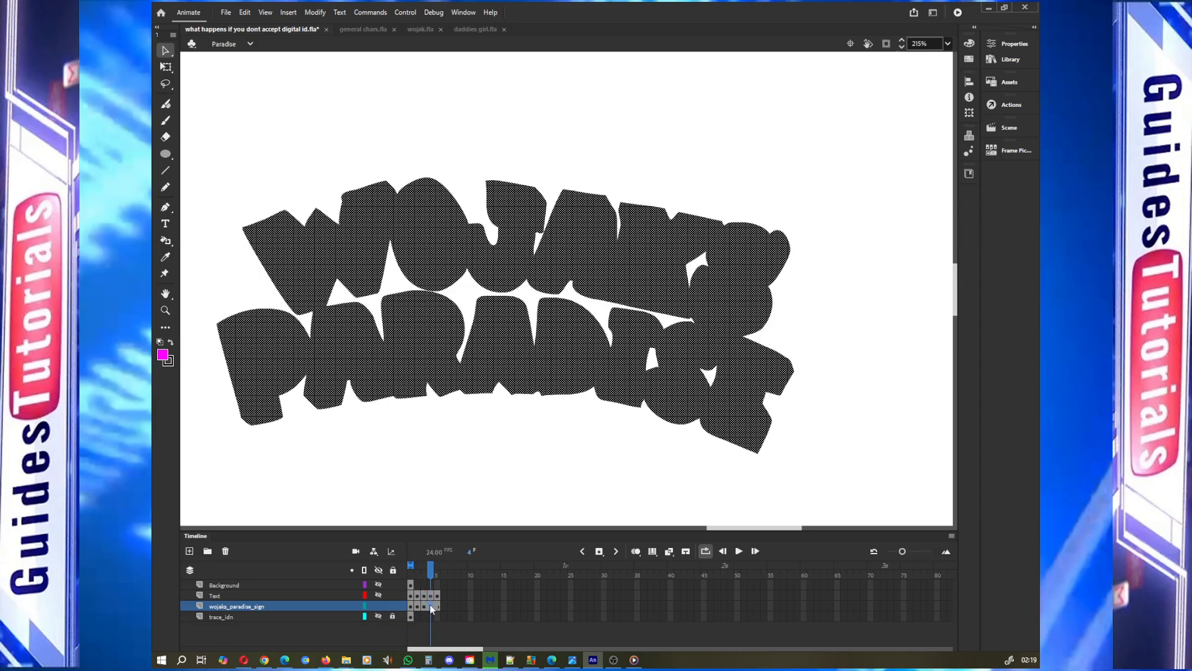
right_click(431, 607)
click(487, 360)
right_click(438, 608)
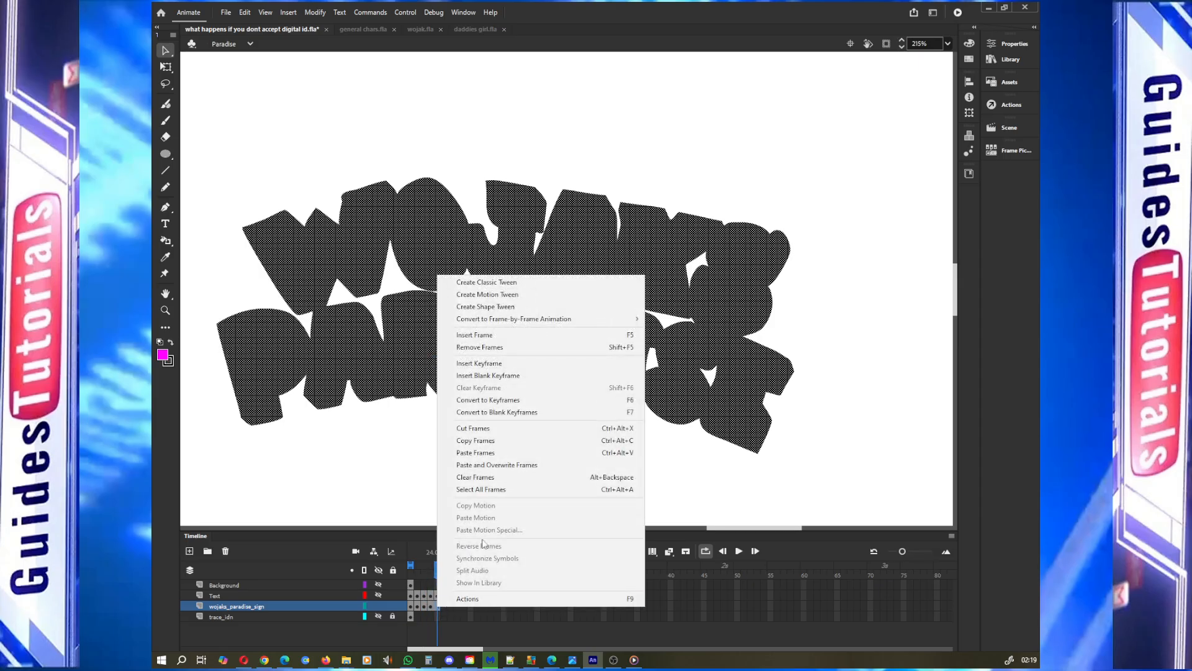
click(529, 365)
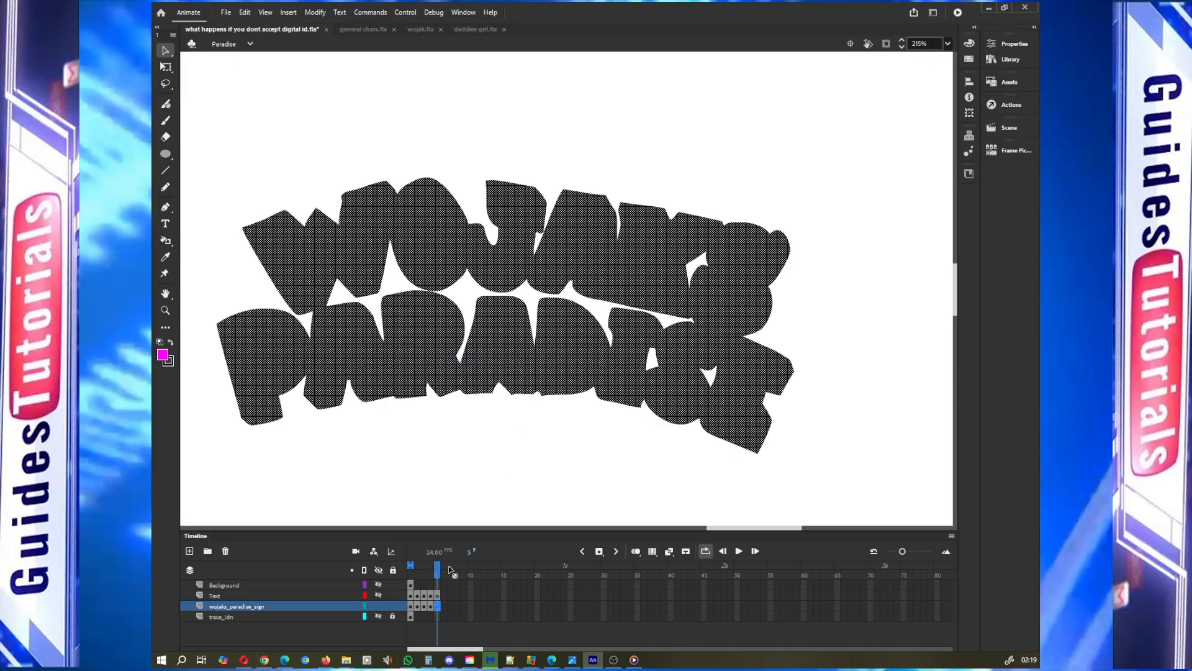
Step through the wojaks_paradise_sign layer's frames 1 to 5 to check the outline keyframes
mouse_move(438, 573)
mouse_down()
mouse_move(413, 573)
mouse_move(438, 576)
mouse_up()
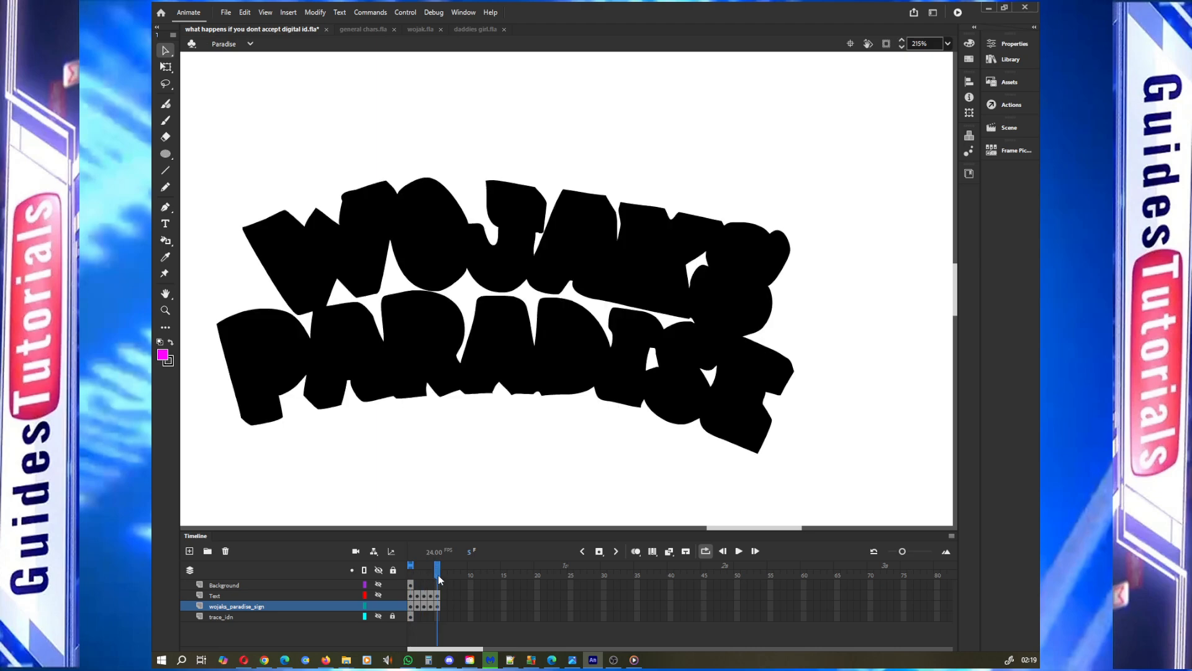
click(425, 607)
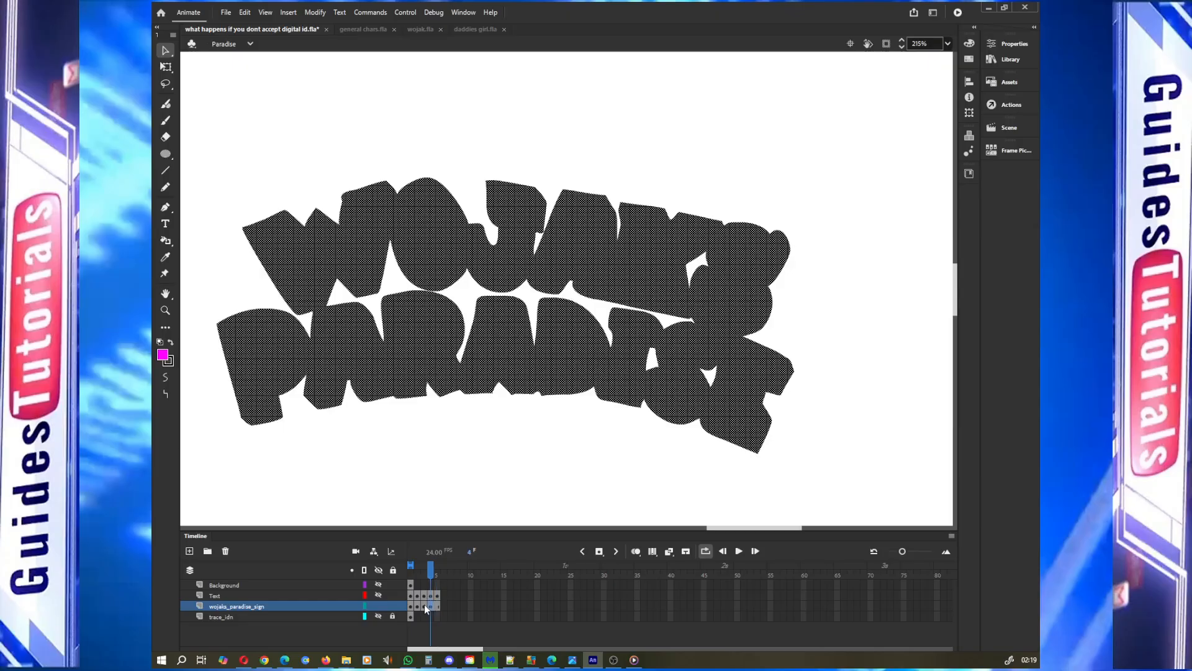
key(comma)
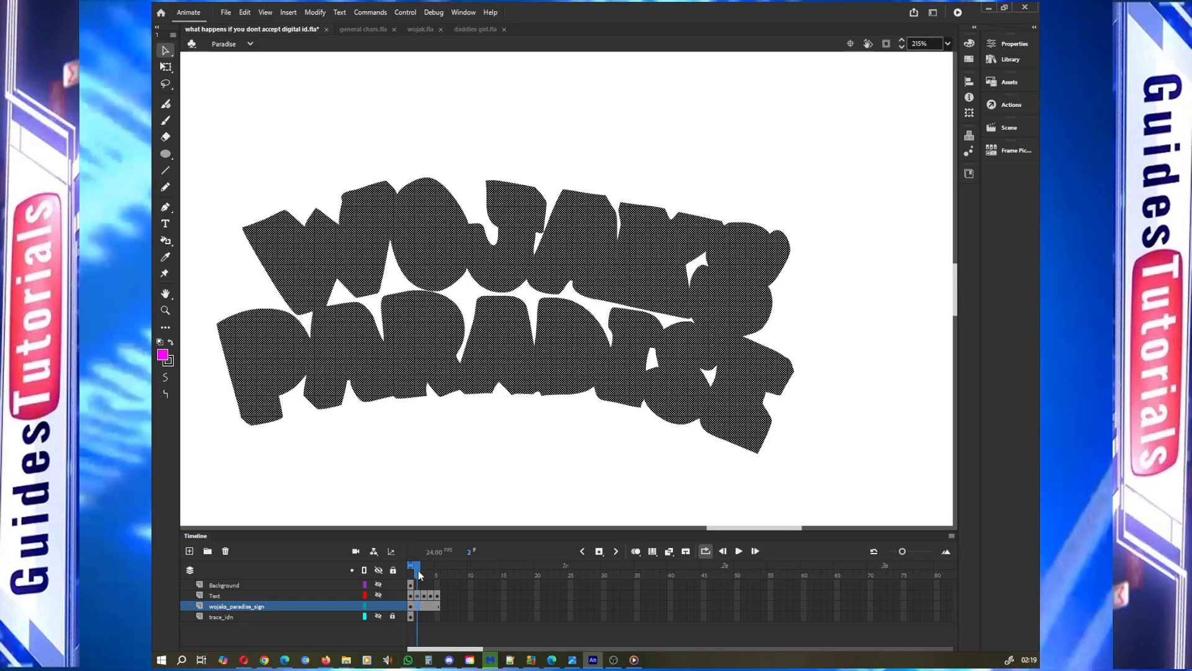
click(413, 576)
click(411, 610)
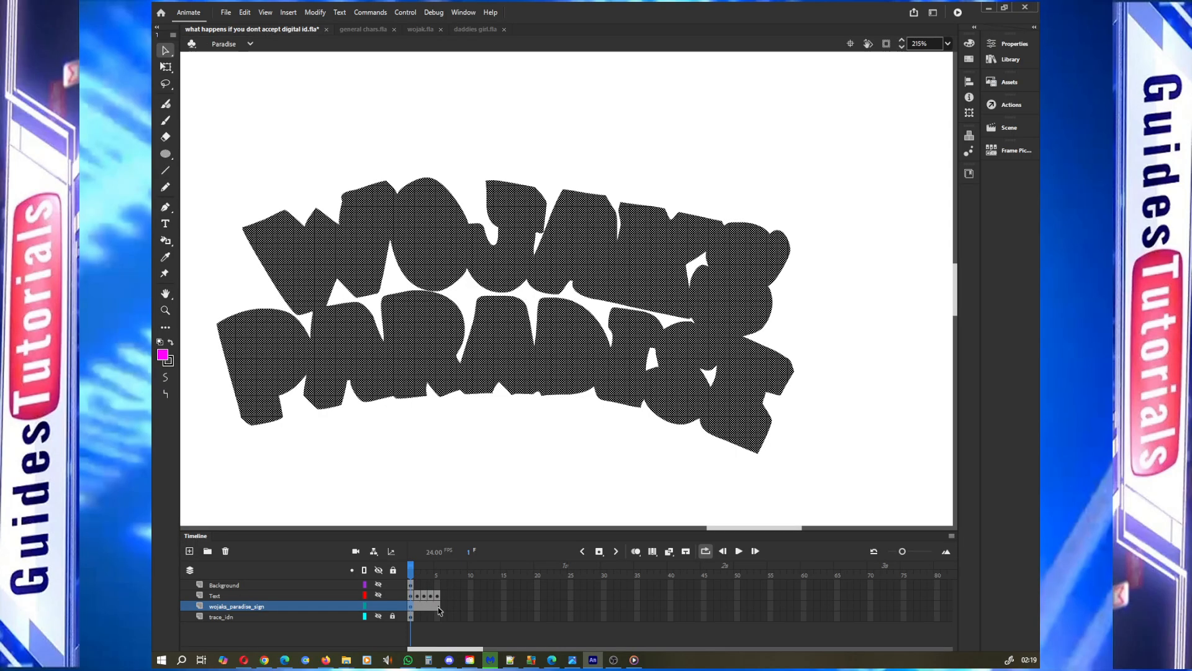
click(439, 608)
drag(439, 572, 413, 575)
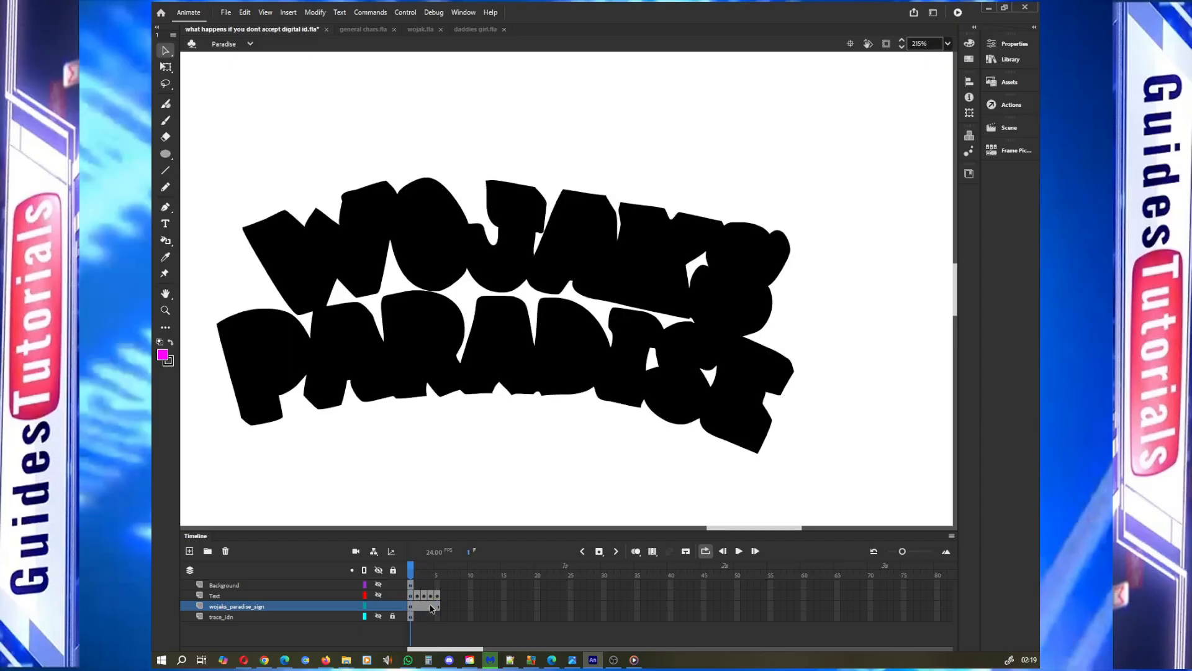
click(435, 606)
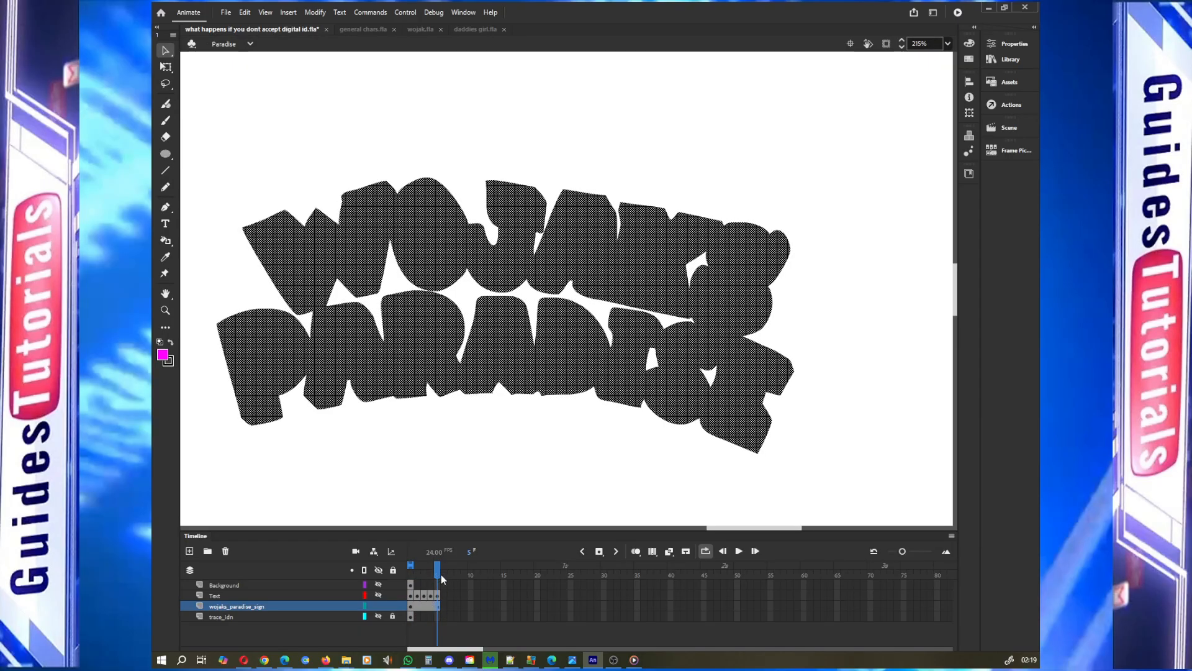
Show the Text layer again and insert a blank keyframe at frame 6 of the Text layer
click(378, 595)
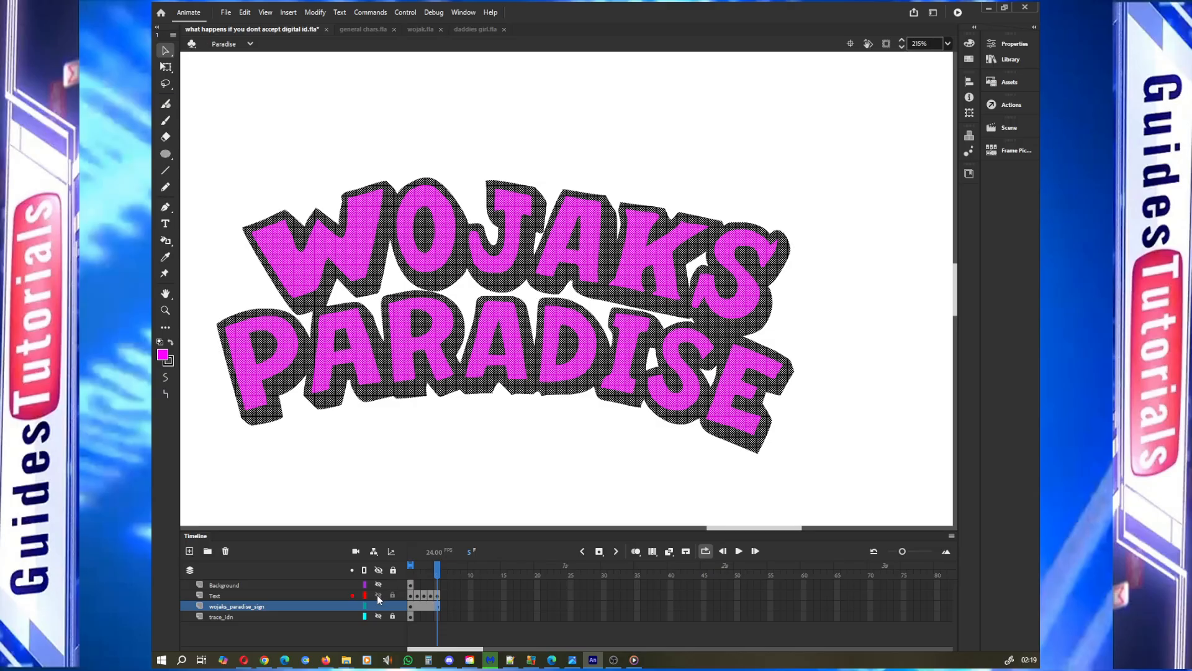
click(444, 598)
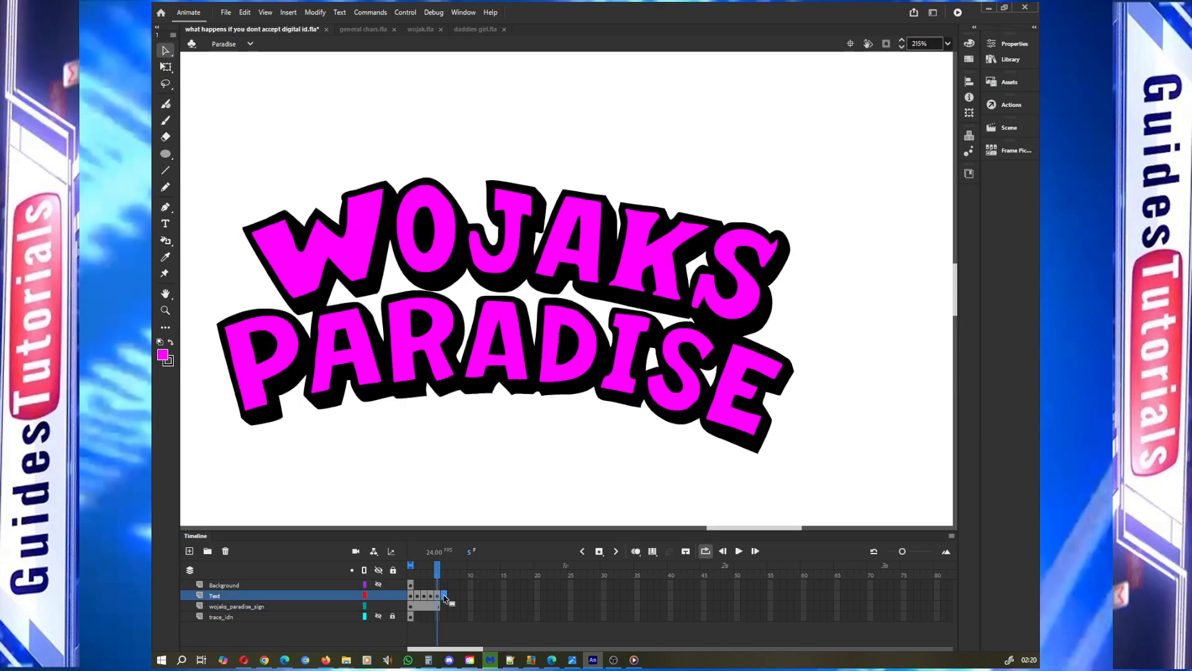
right_click(445, 598)
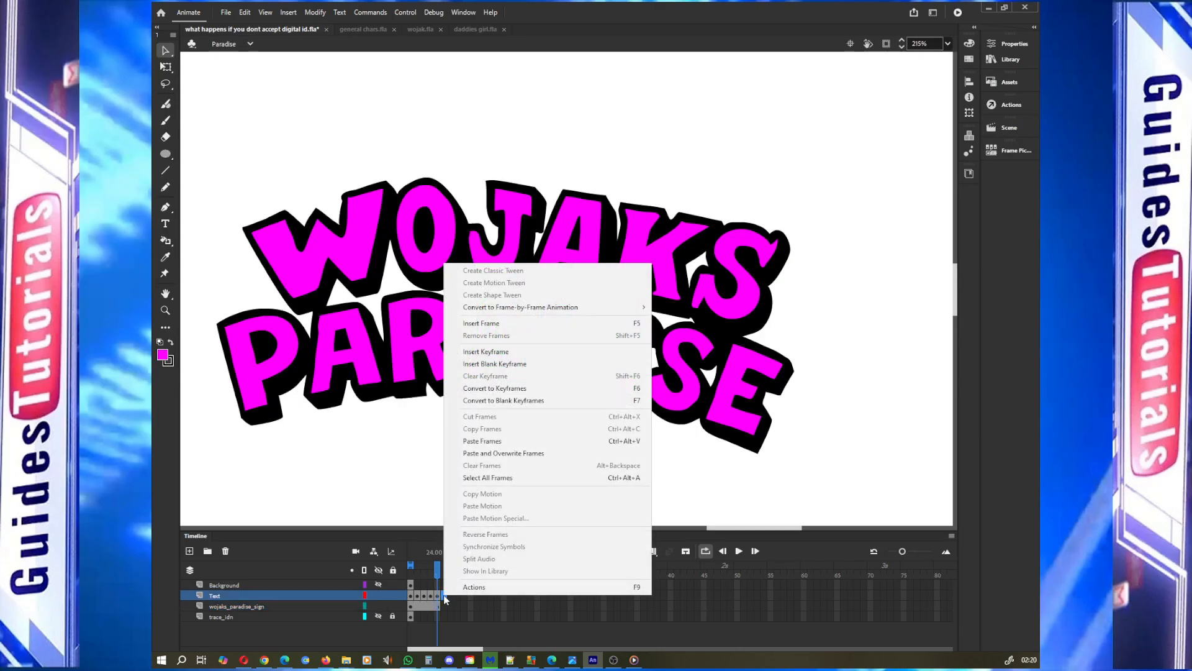
click(544, 369)
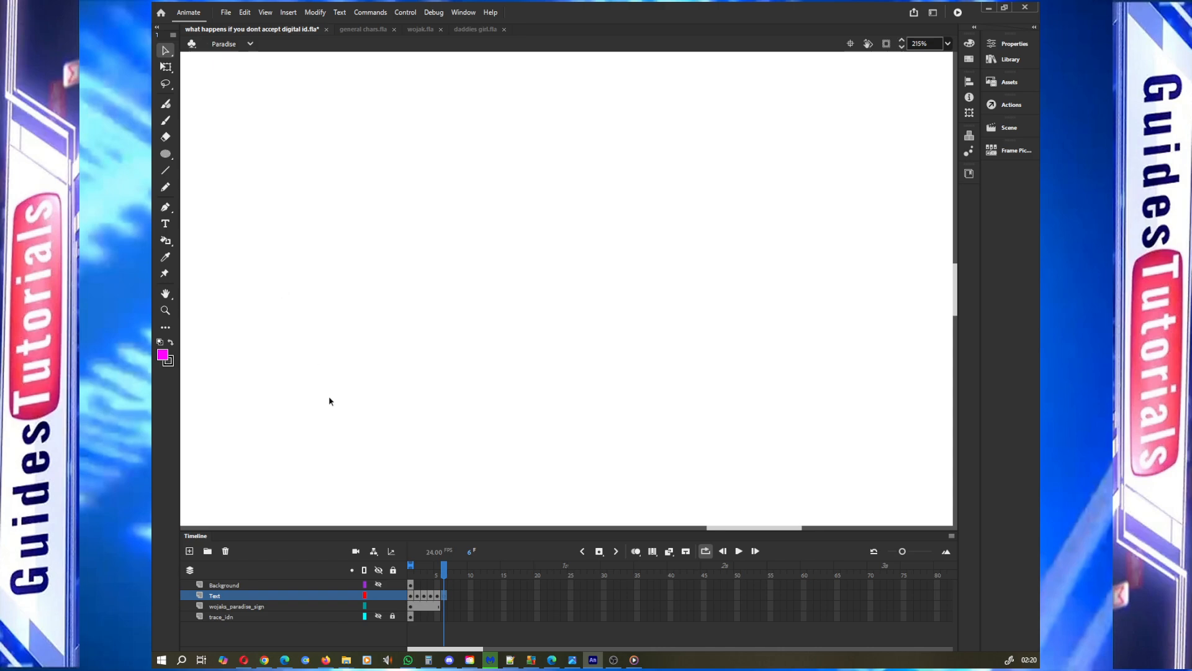
click(166, 188)
drag(456, 288, 658, 222)
click(439, 569)
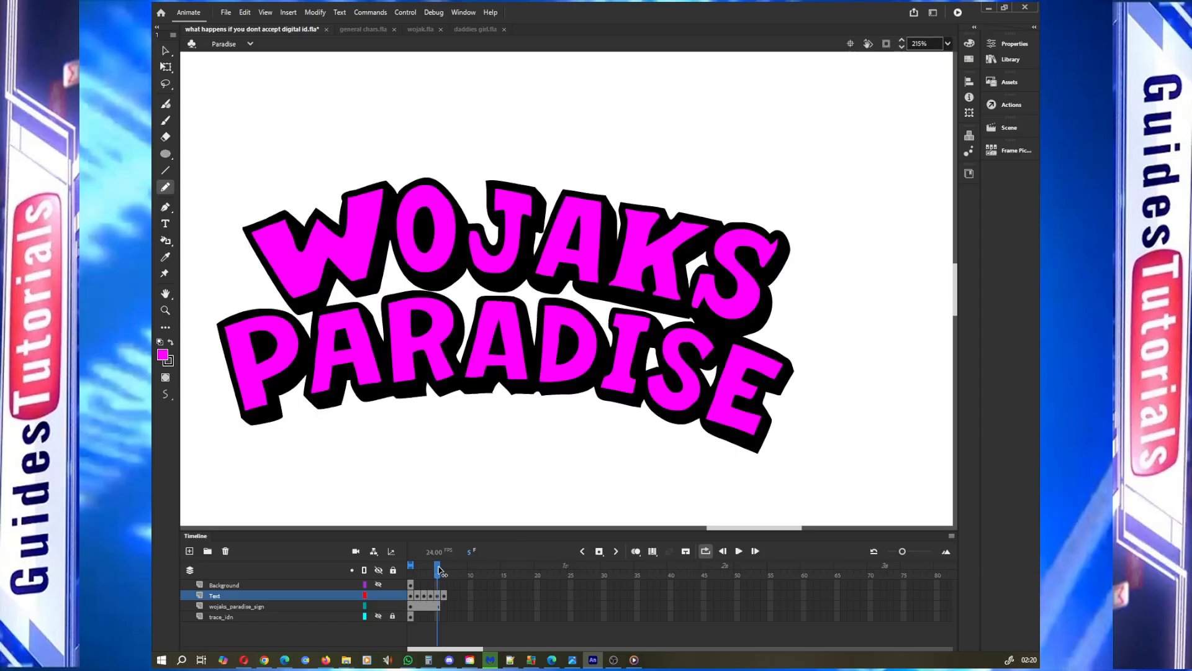
drag(439, 570, 443, 570)
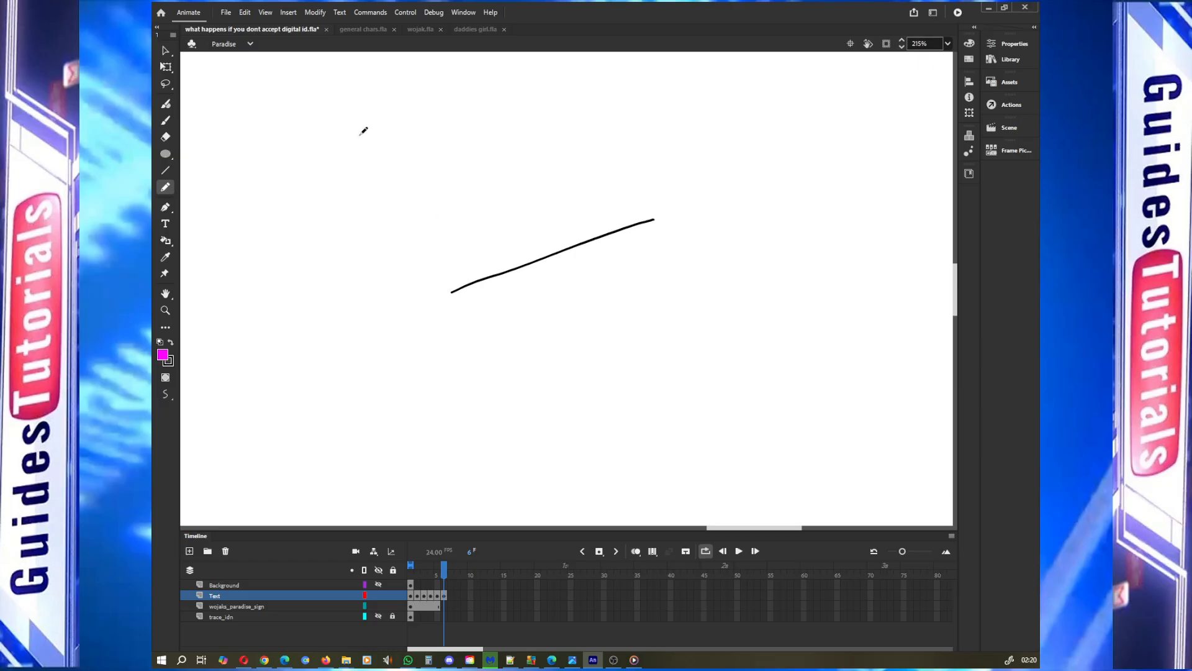
click(166, 51)
key(shift+F5)
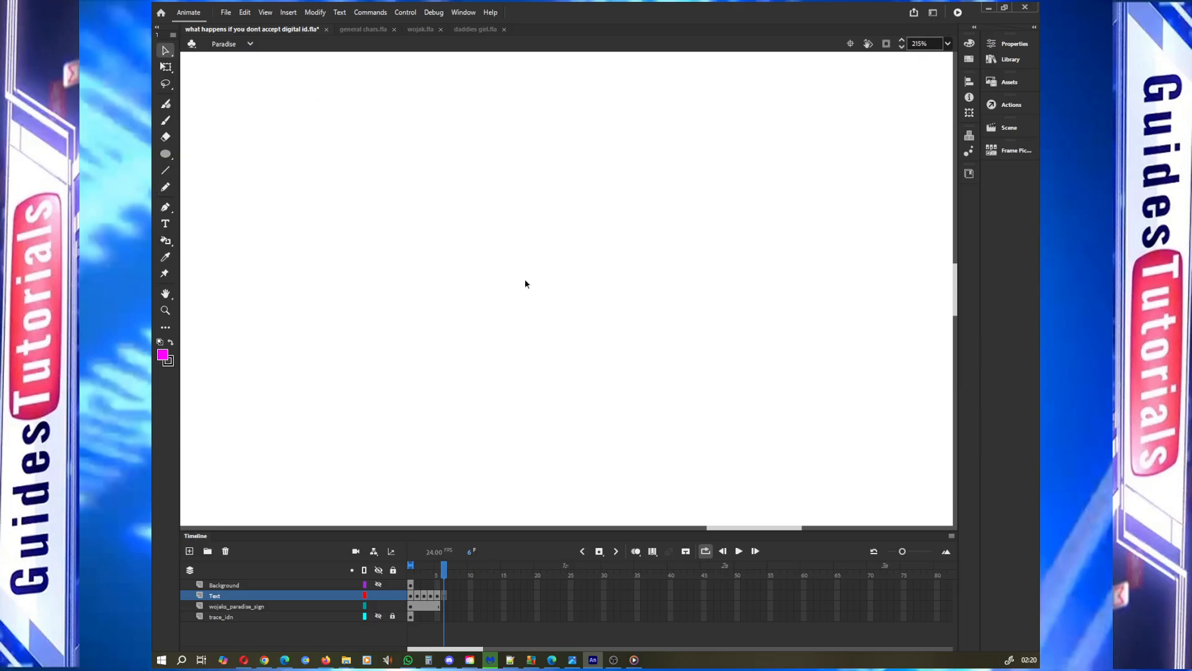
Insert a keyframe at frame 6 of the Text layer, duplicating the previous lettering
key(comma)
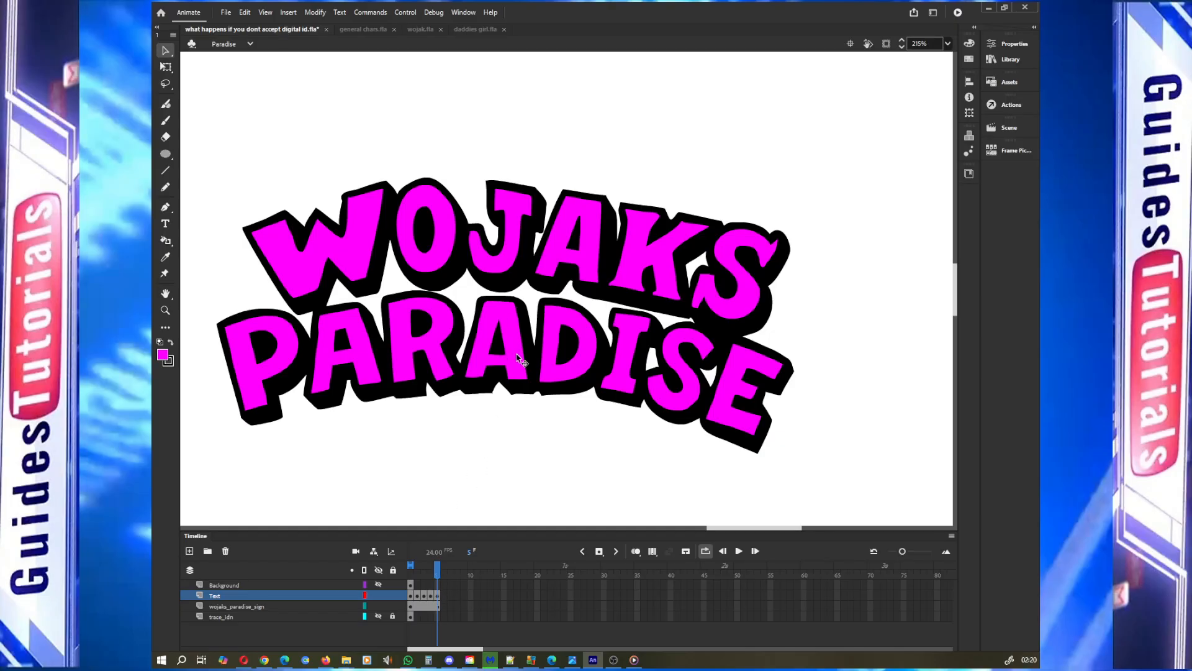
click(441, 597)
click(444, 598)
right_click(444, 598)
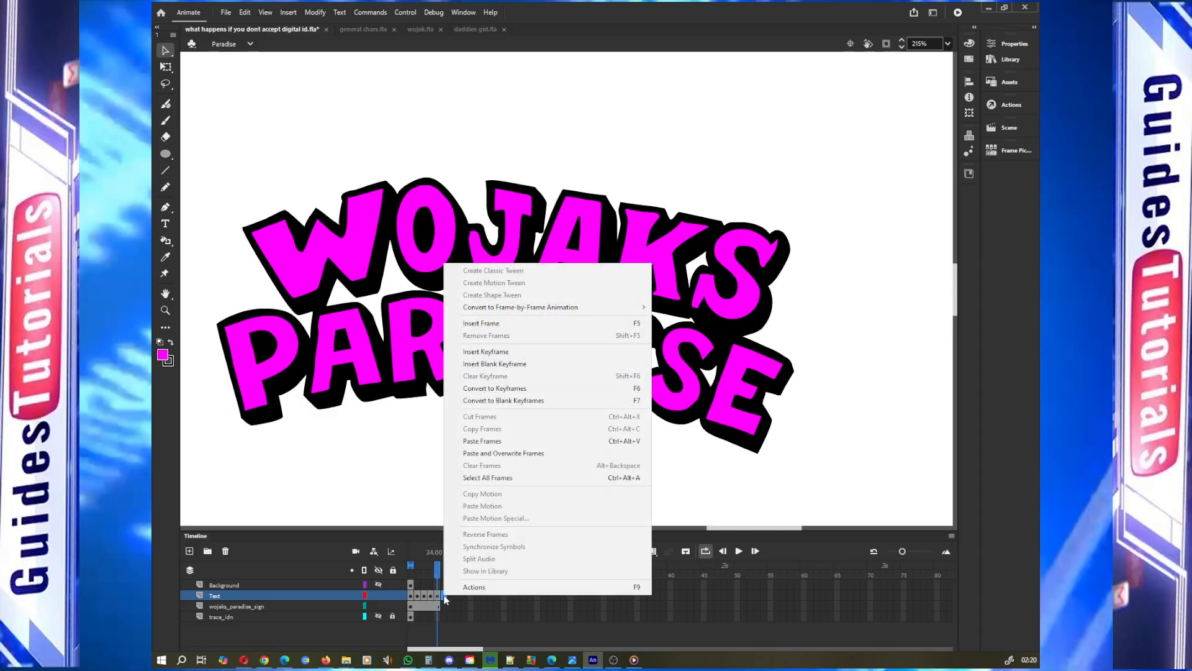
click(508, 352)
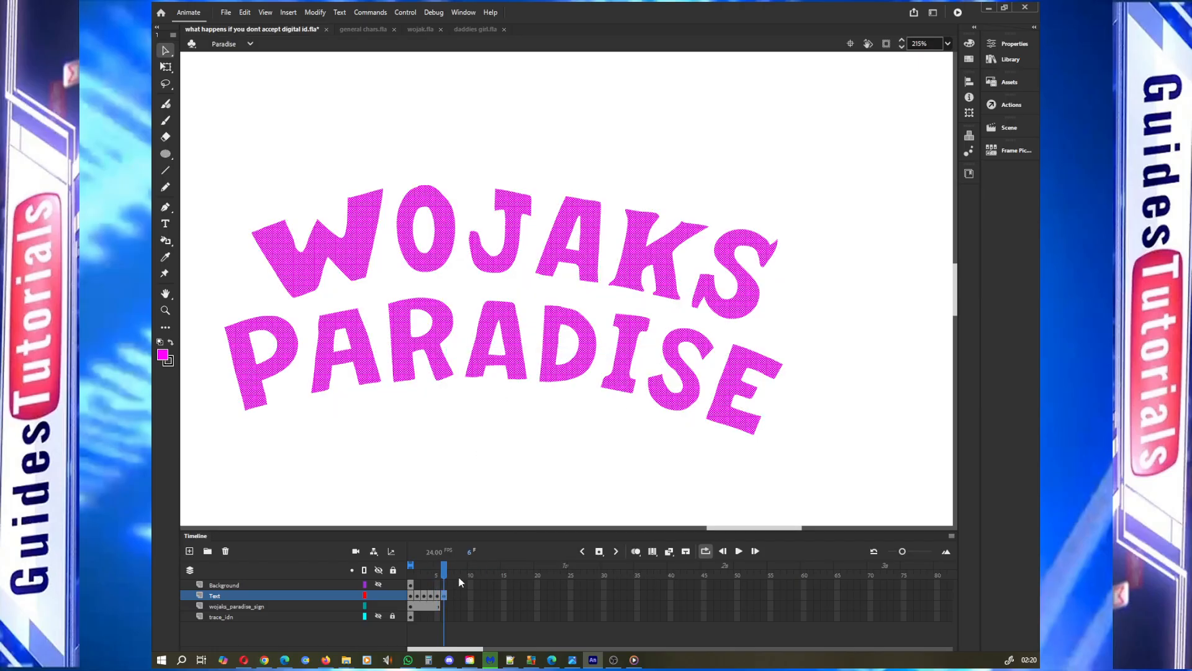
Recolour the Text layer's frame 6 lettering to green #00FF00
drag(445, 570, 444, 575)
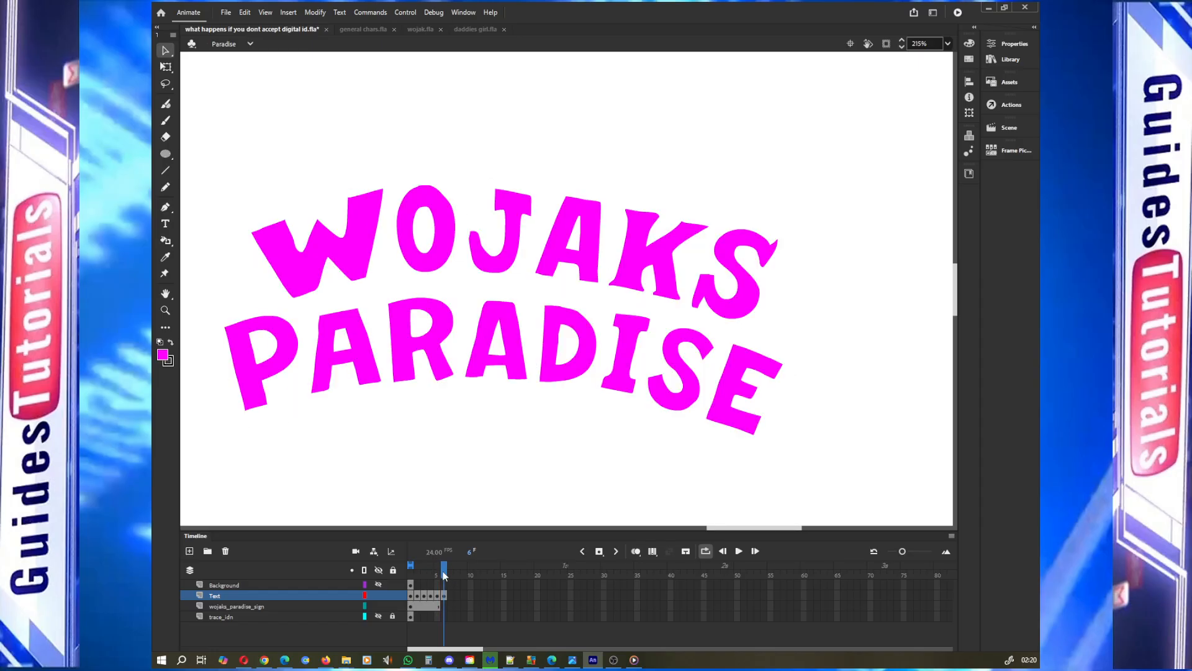
click(444, 597)
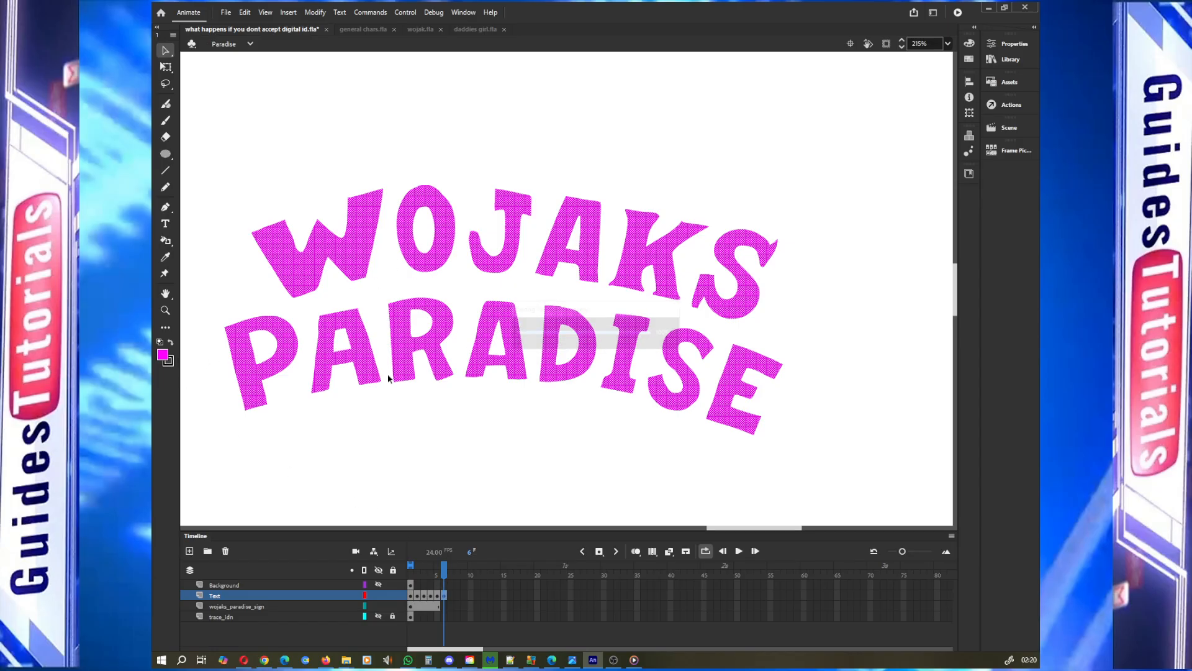
click(163, 356)
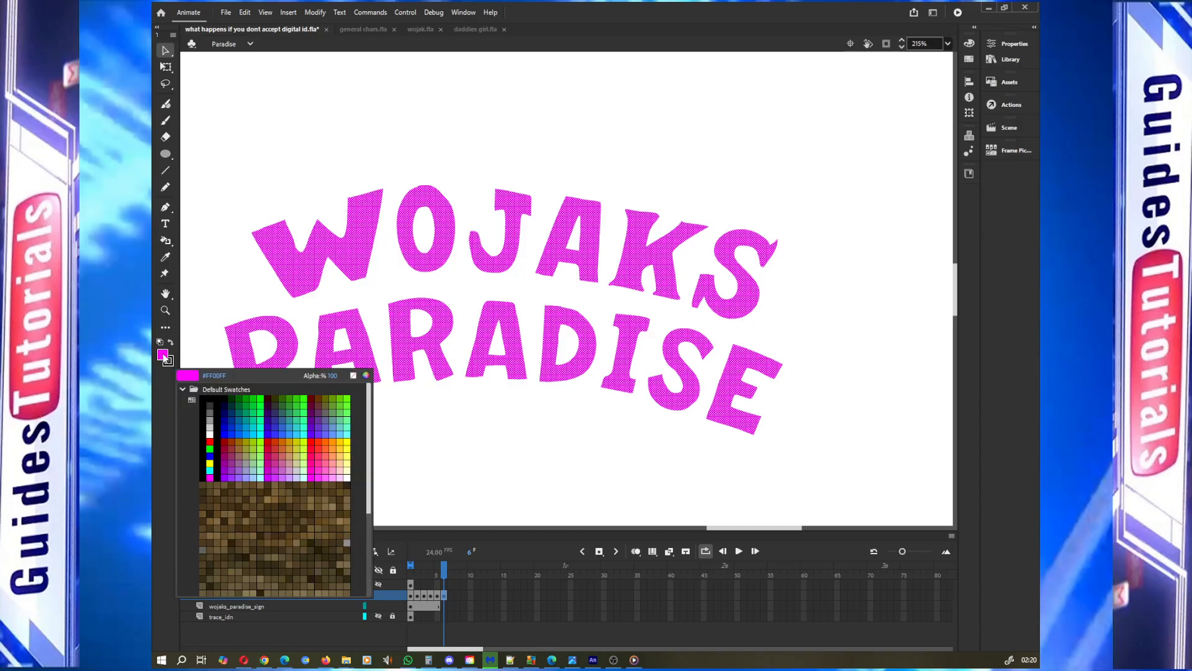
click(211, 447)
click(406, 462)
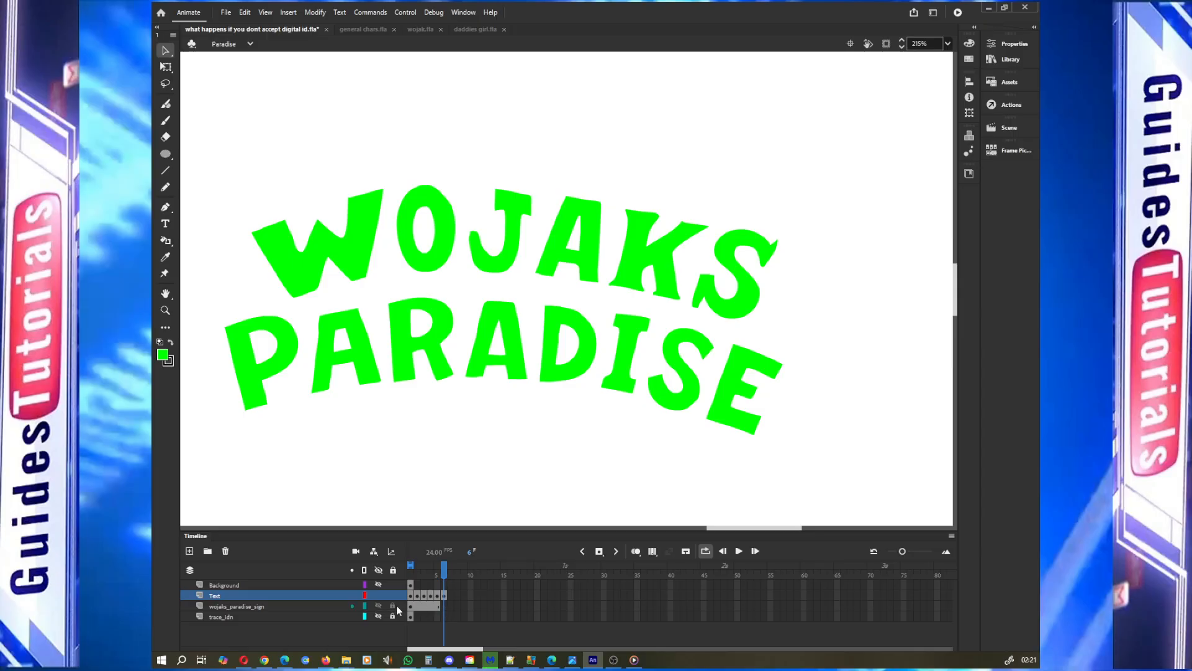
Extend the wojaks_paradise_sign layer to frame 6 by inserting a frame
drag(445, 575, 437, 575)
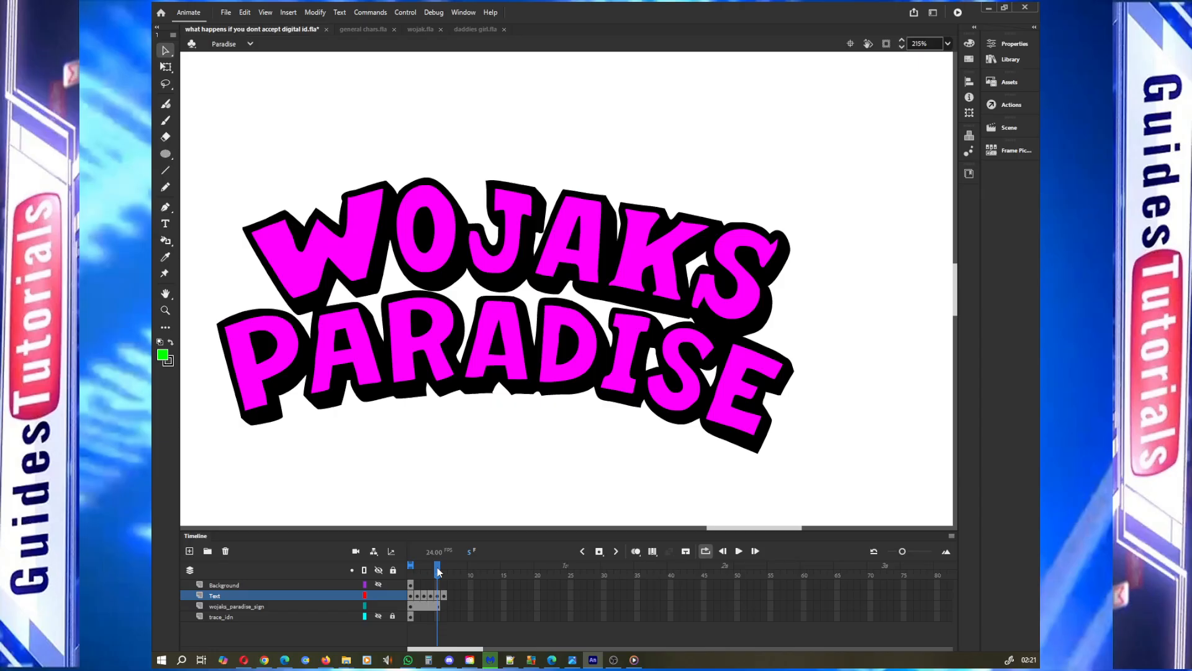
drag(438, 572, 444, 570)
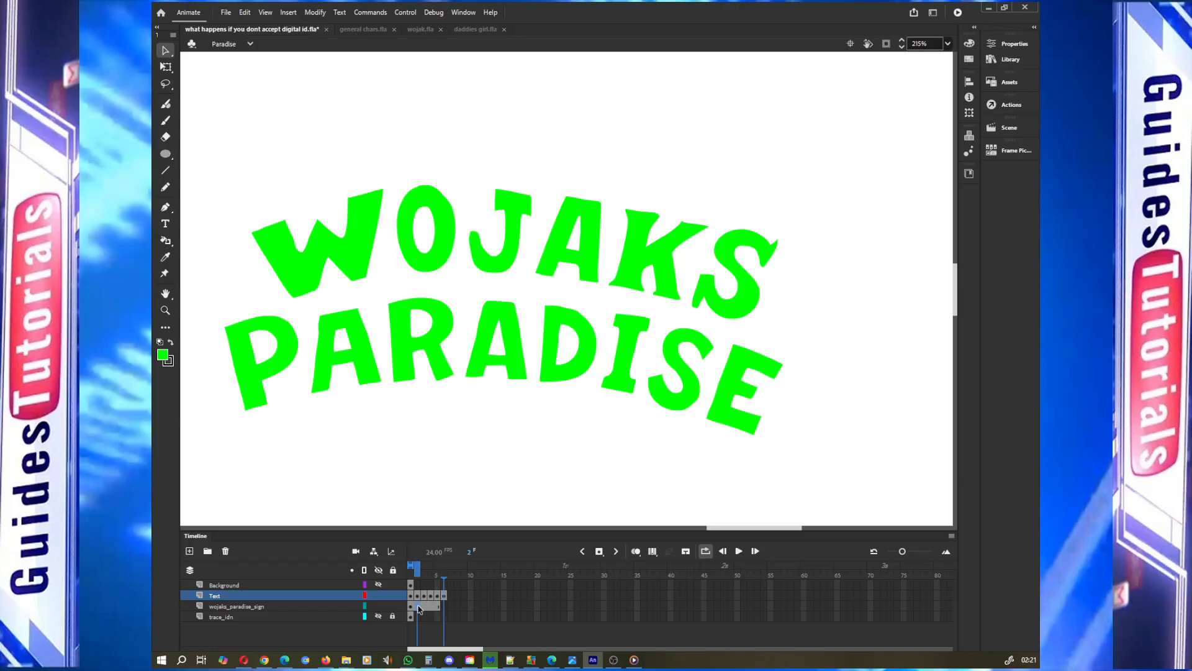
click(435, 607)
right_click(433, 609)
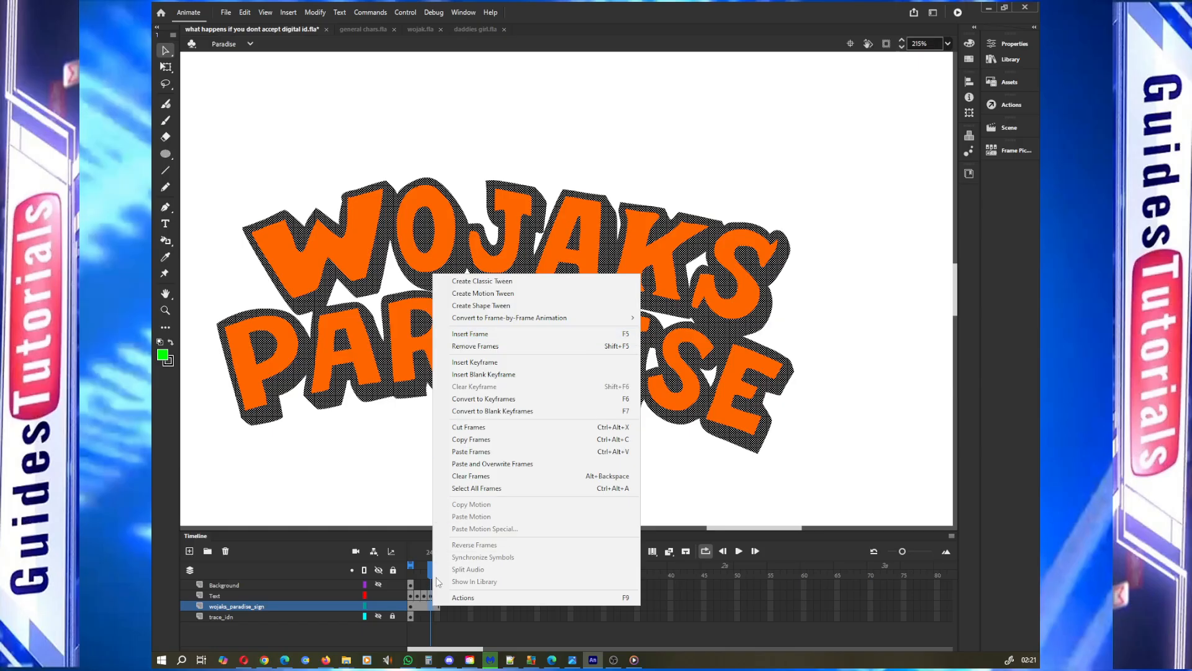
click(500, 335)
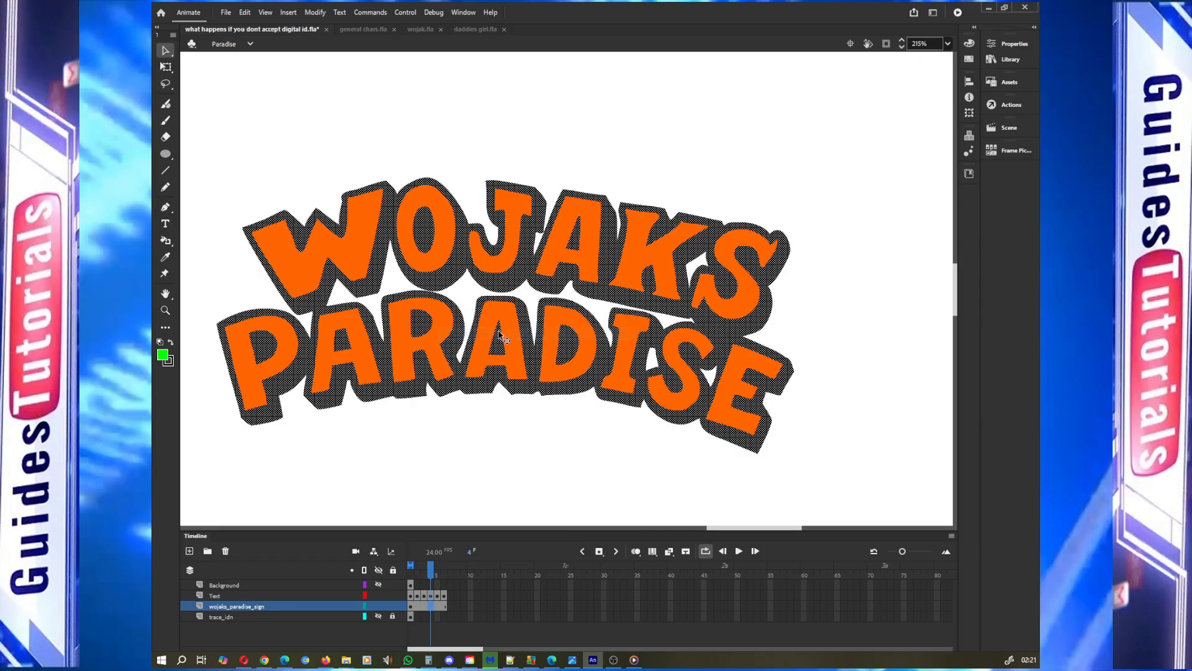
click(447, 604)
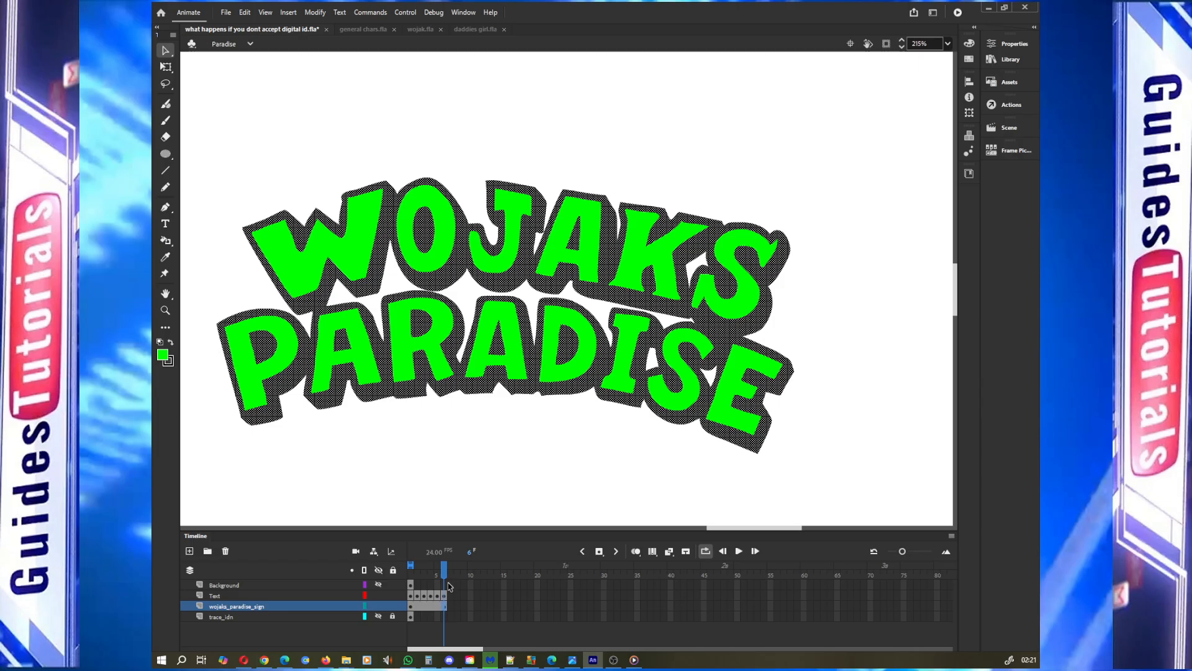
click(500, 452)
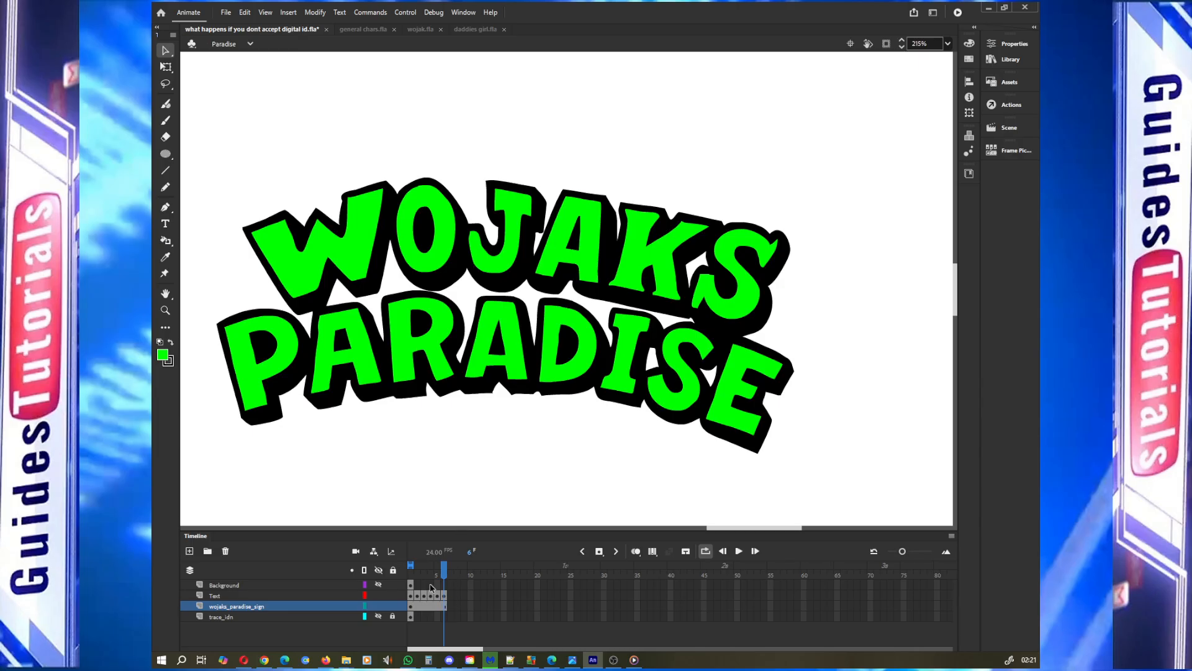
Enable looping and play the animation to preview the colour cycle
mouse_move(445, 570)
mouse_down()
mouse_move(413, 573)
mouse_move(444, 578)
mouse_move(447, 565)
mouse_up()
click(706, 551)
click(705, 551)
drag(445, 567, 418, 568)
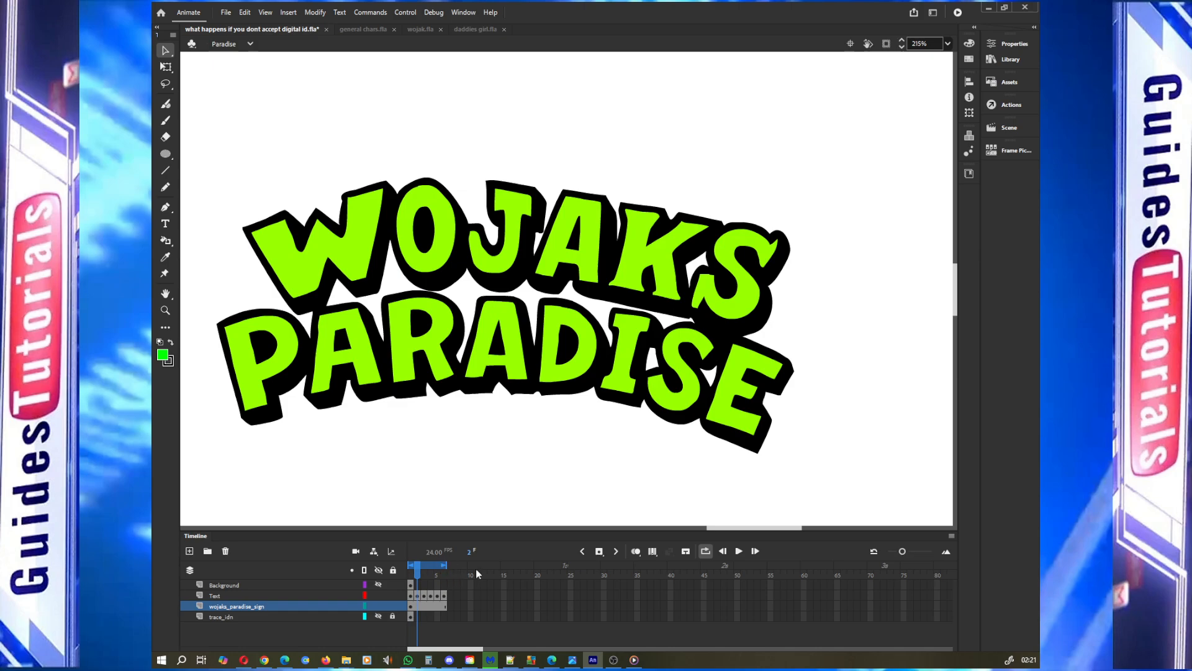
click(739, 551)
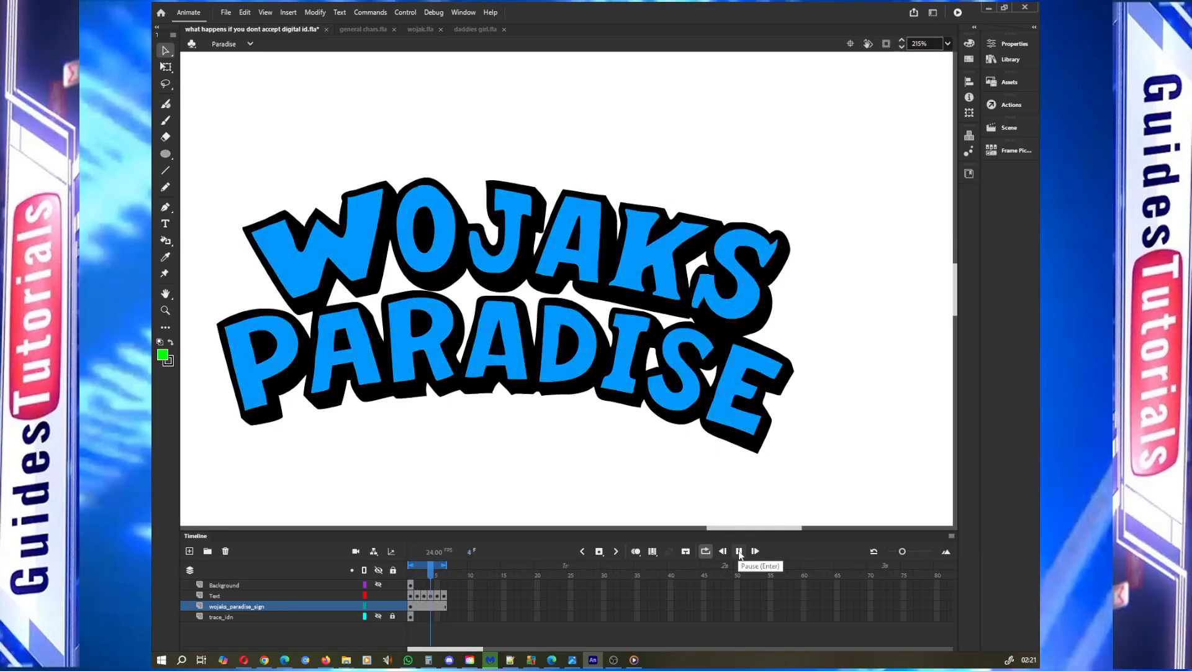
click(739, 552)
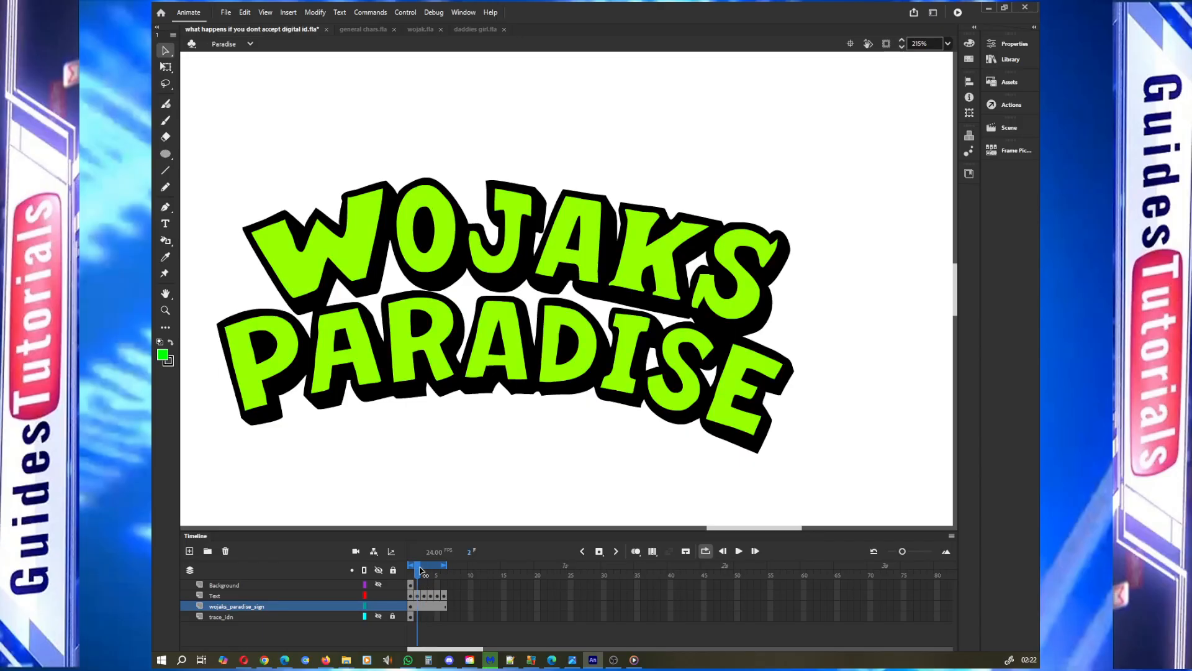
Step through the Text layer's frames 1 to 6 to check each lettering colour
click(410, 600)
click(411, 597)
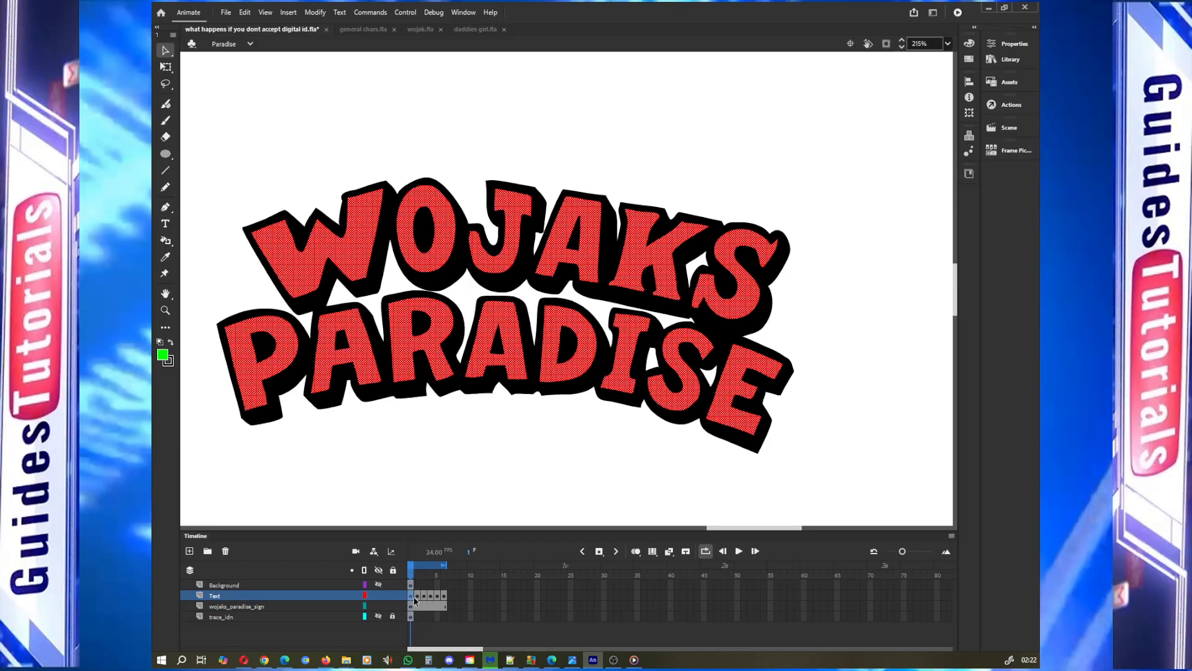
right_click(411, 597)
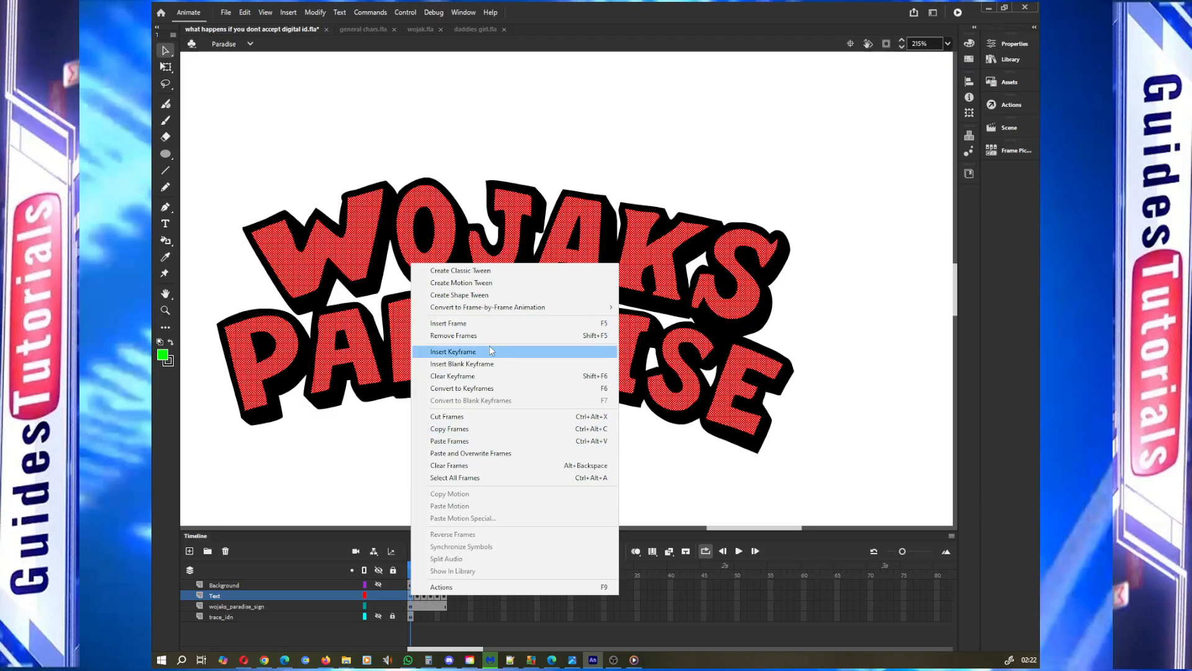
click(416, 595)
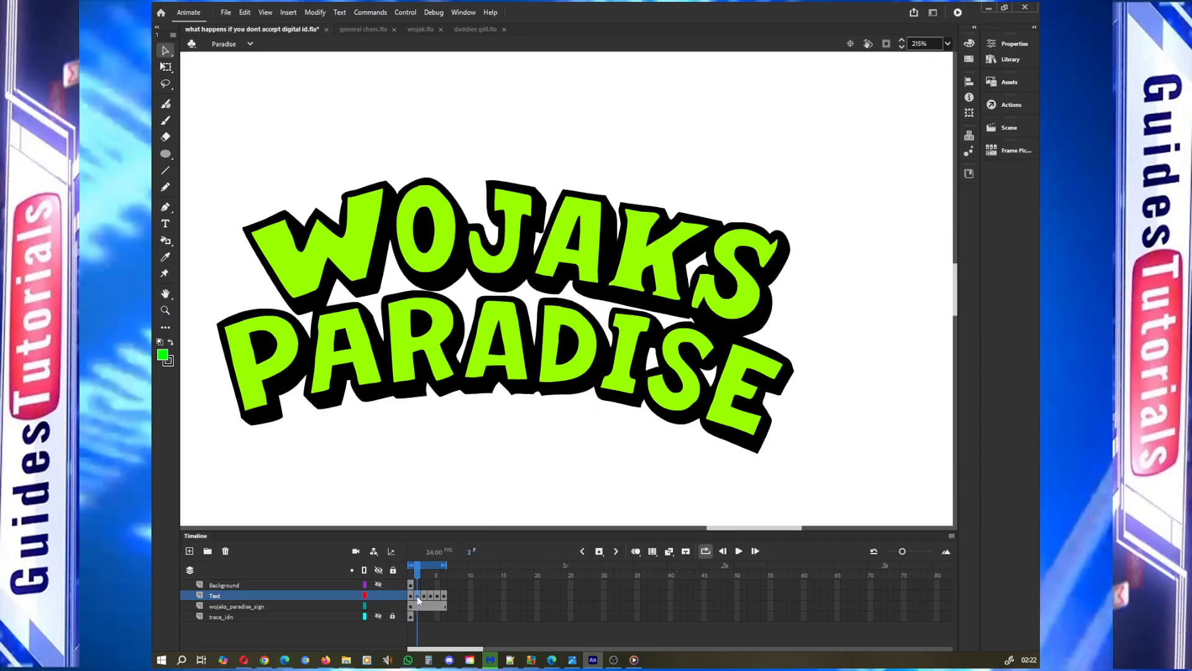
click(443, 597)
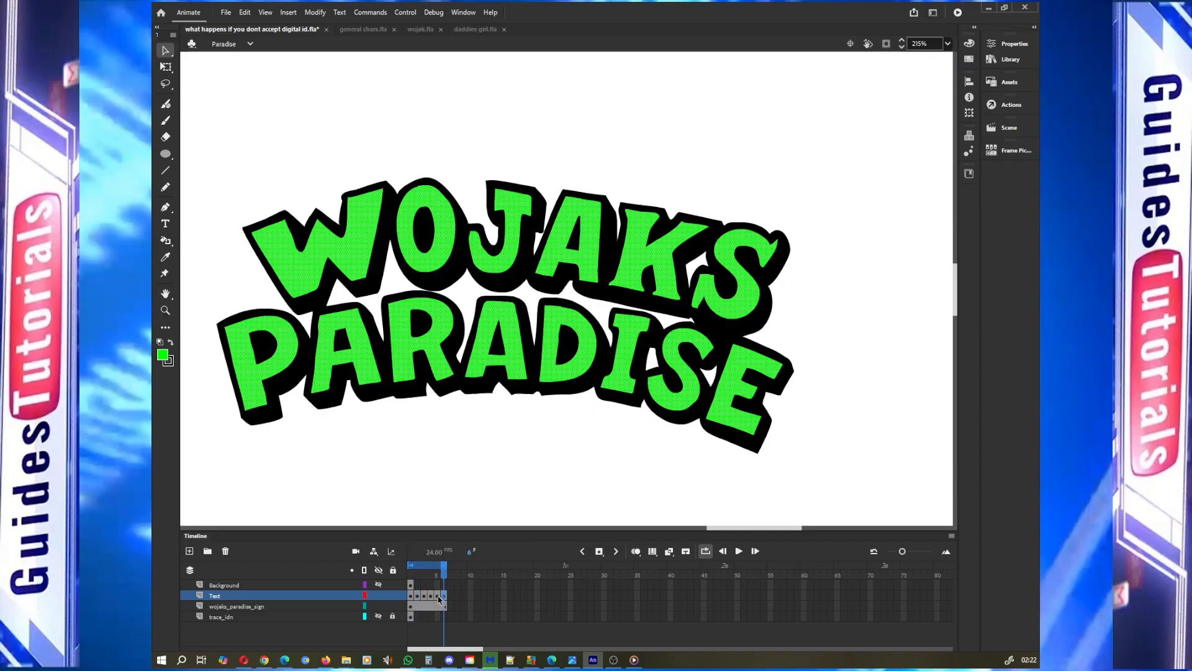
click(434, 598)
click(430, 594)
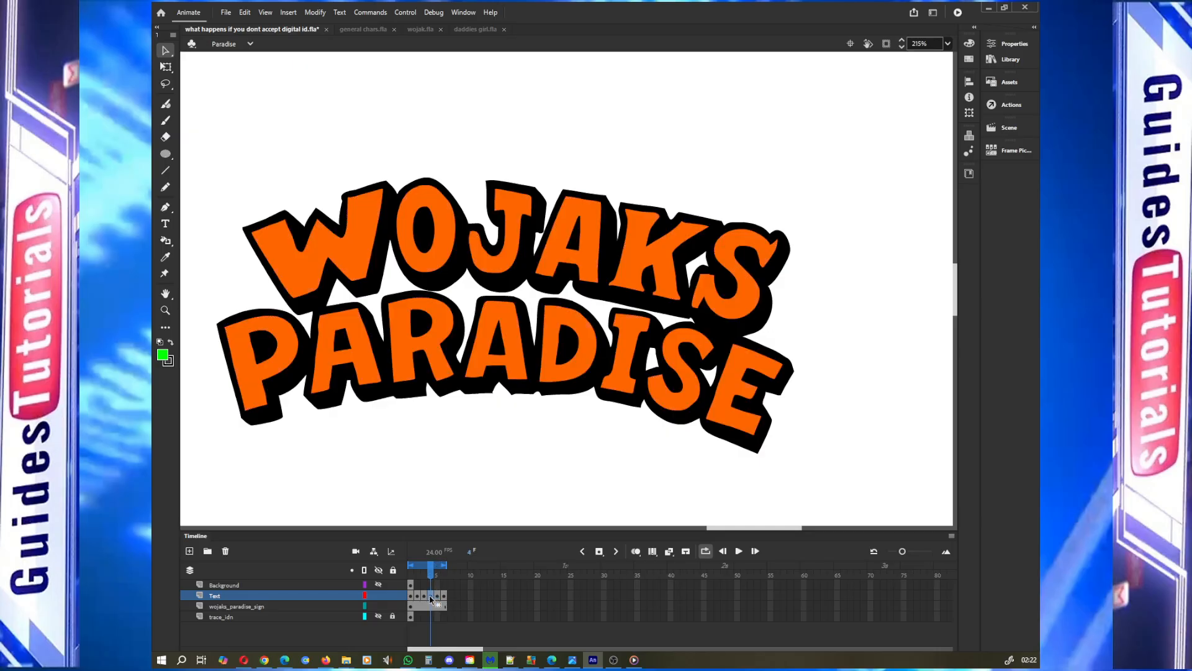
click(423, 595)
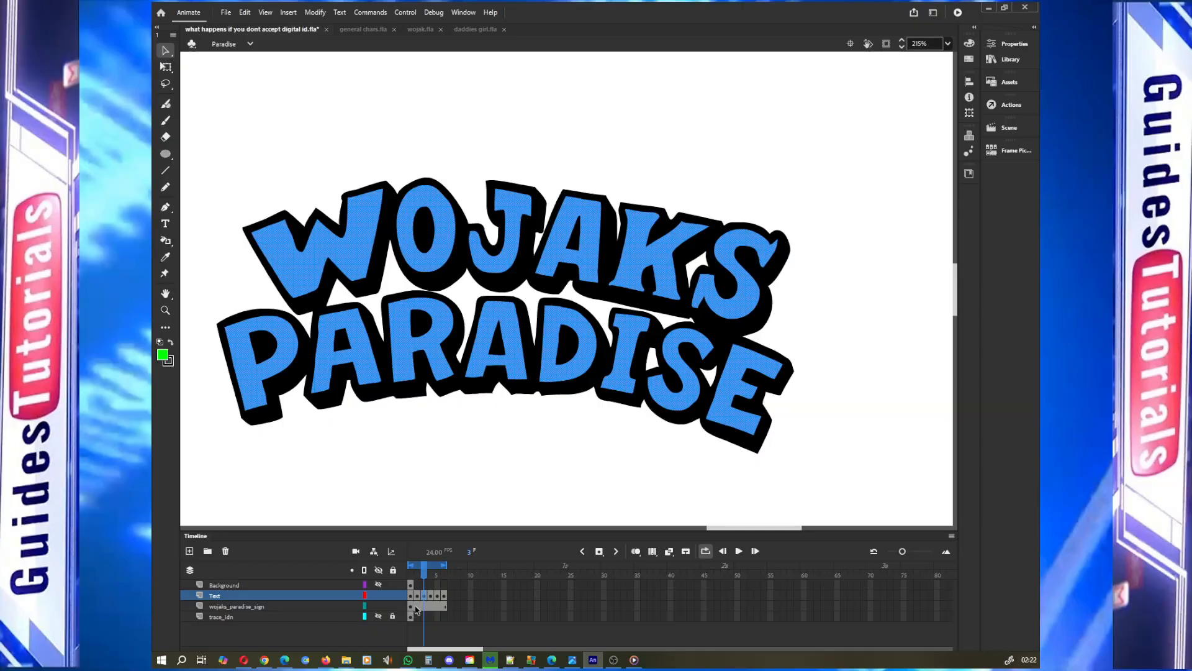
Step through the wojaks_paradise_sign layer's frames and replay the looped animation to review it
click(422, 607)
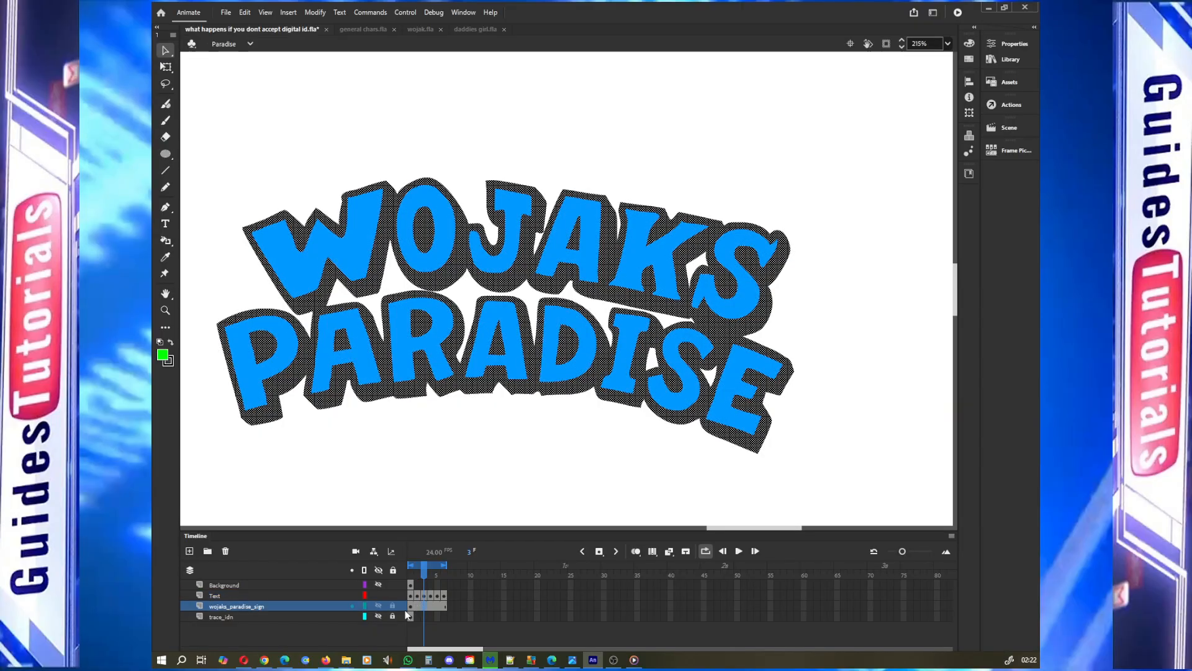
click(412, 609)
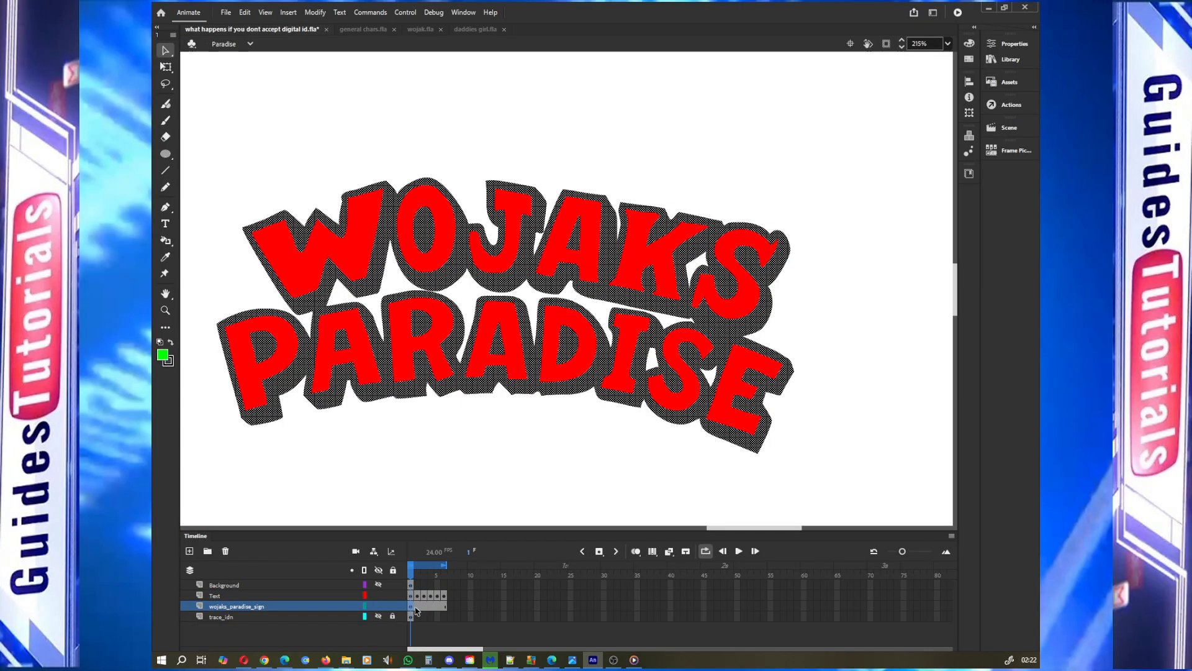
right_click(416, 609)
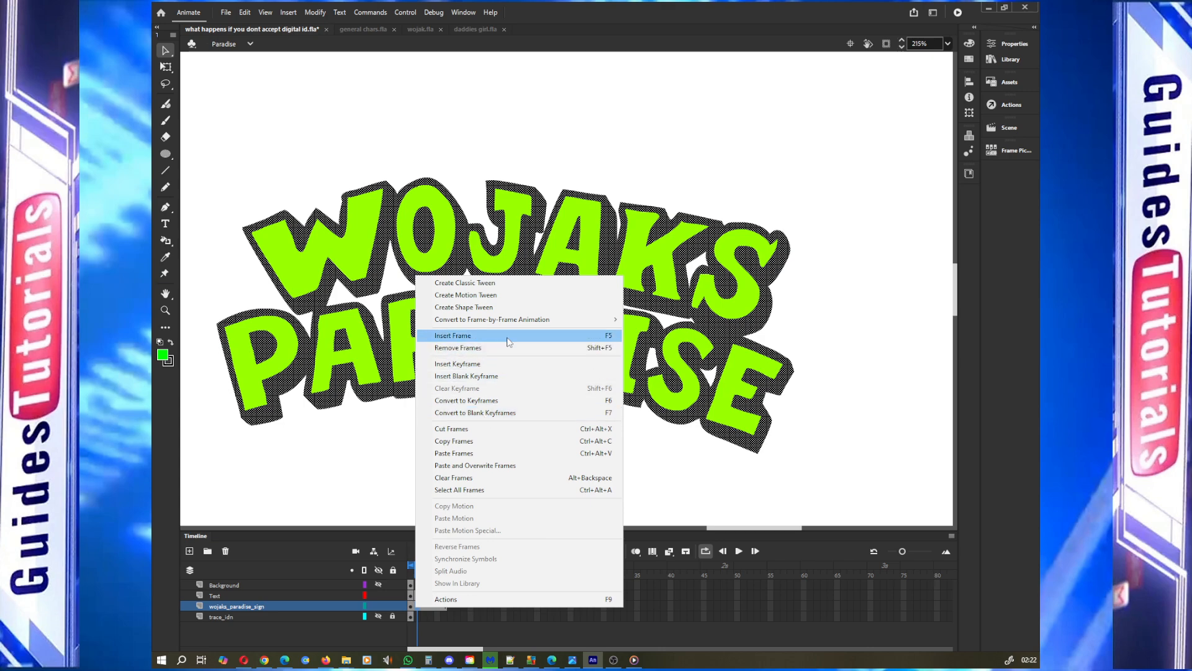
click(411, 608)
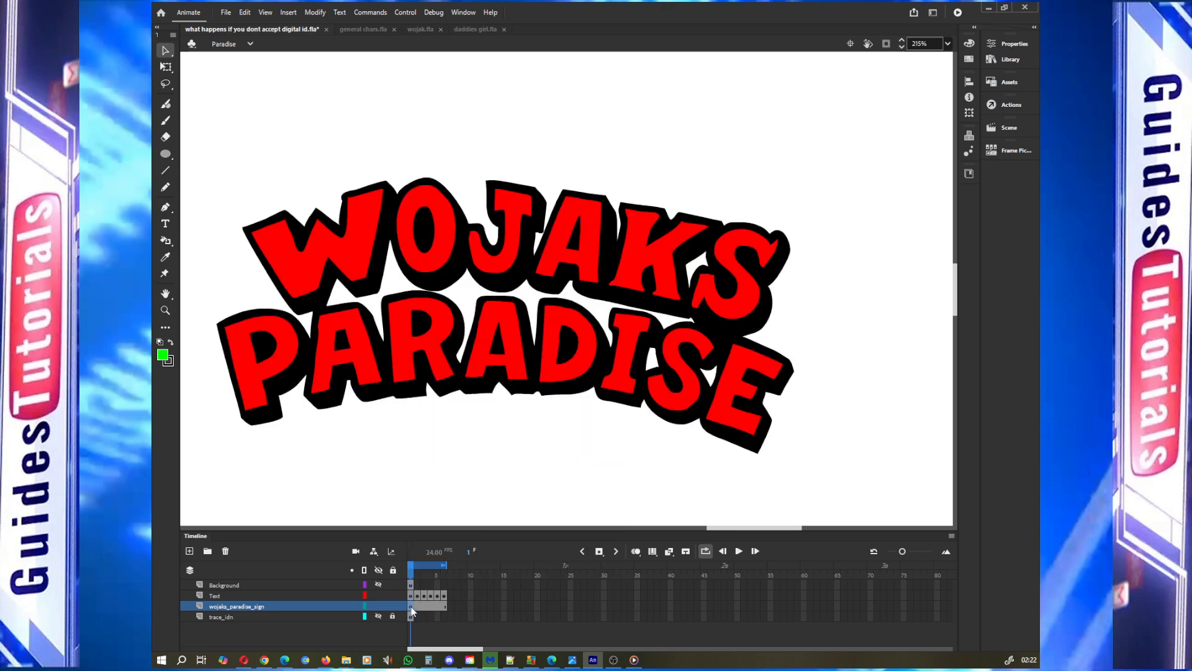
click(419, 608)
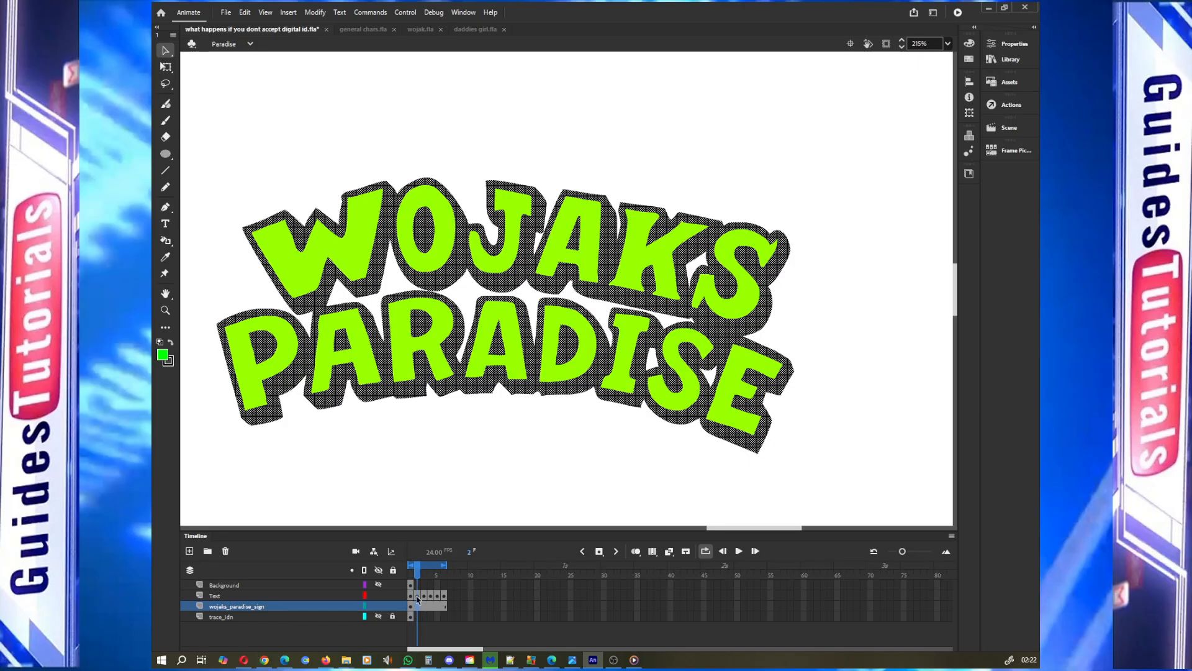
click(740, 551)
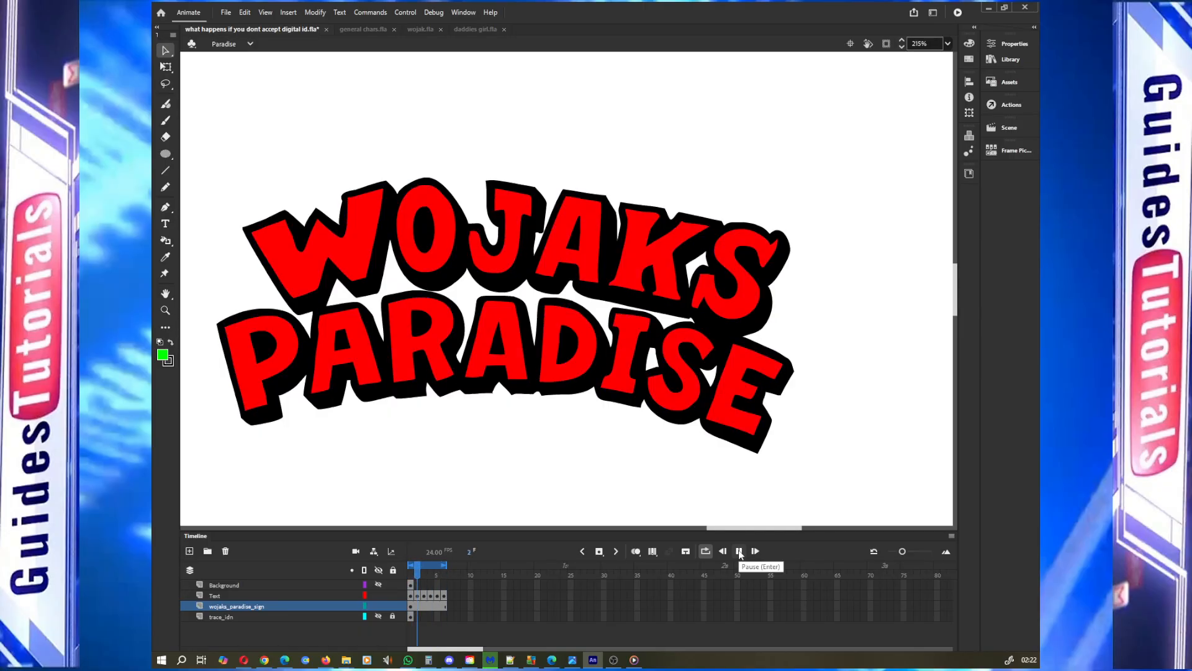
click(739, 552)
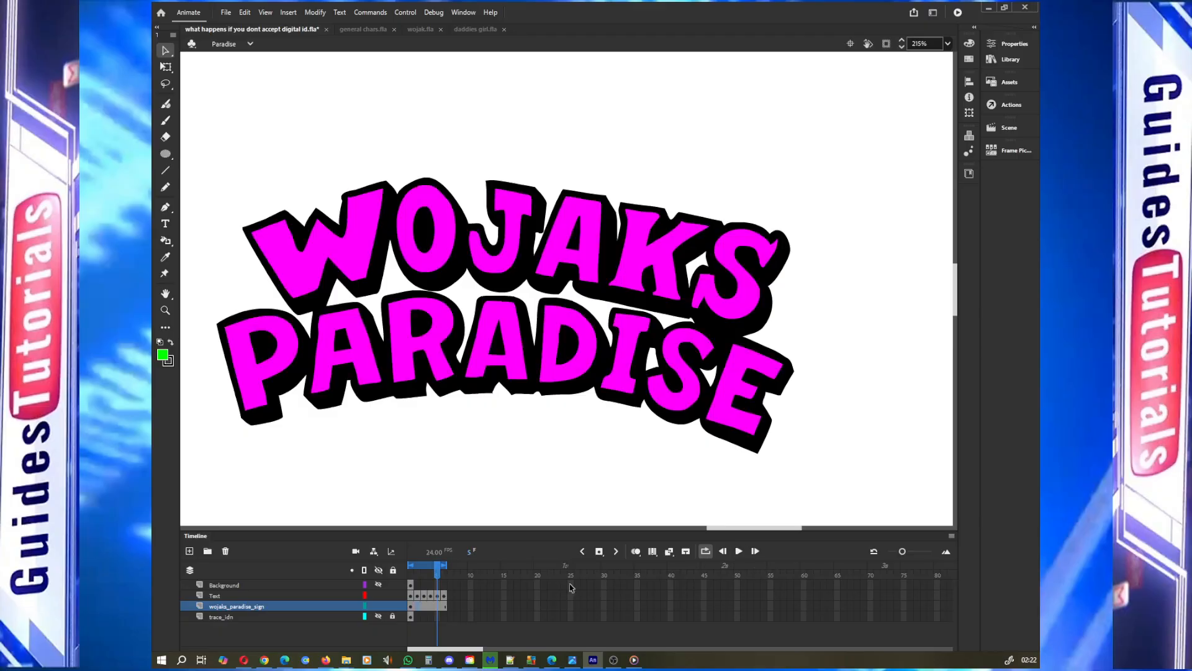
click(411, 596)
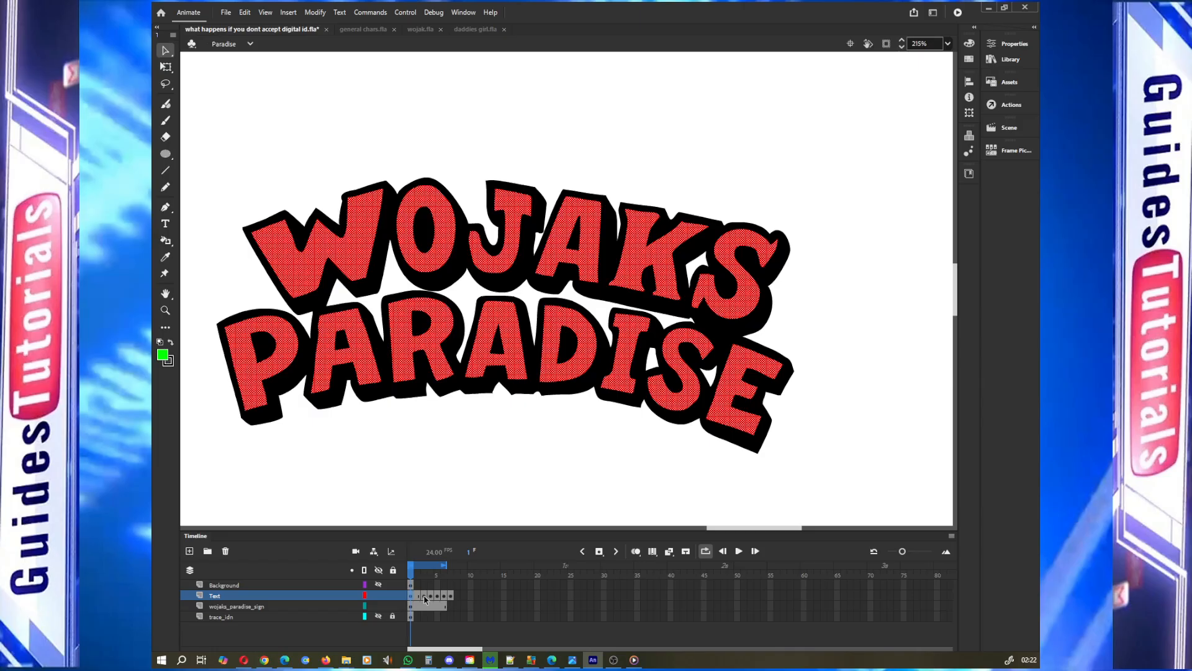
Insert a frame after each keyframe on the Text layer so every lettering colour holds for two frames
right_click(423, 598)
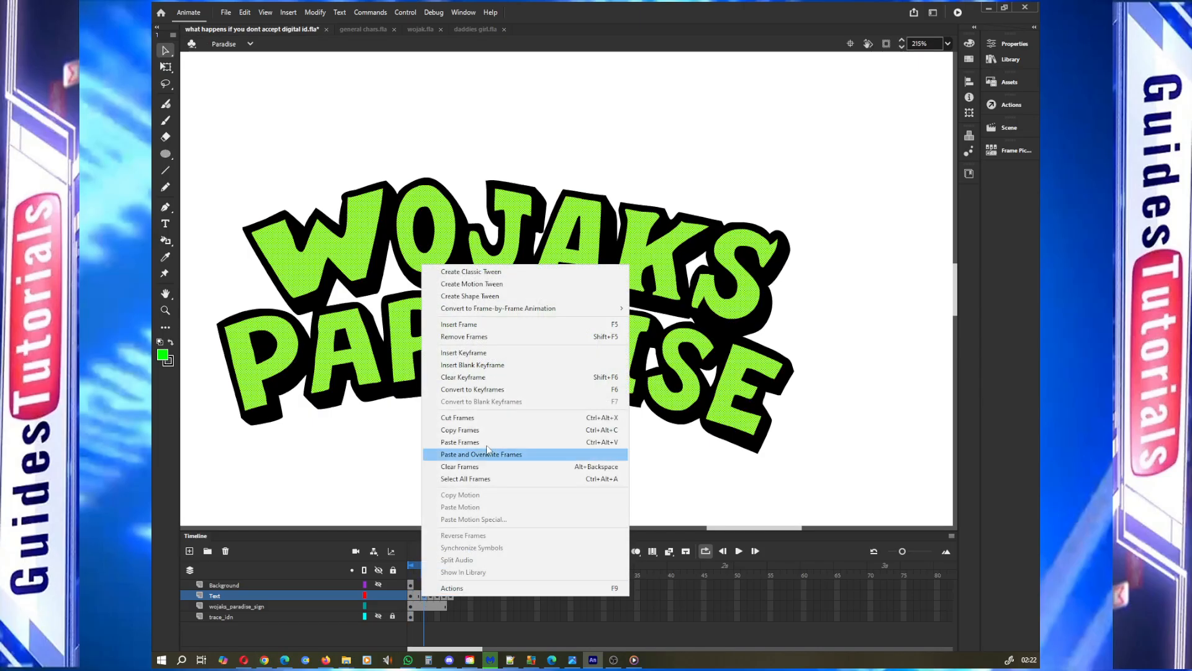
click(502, 329)
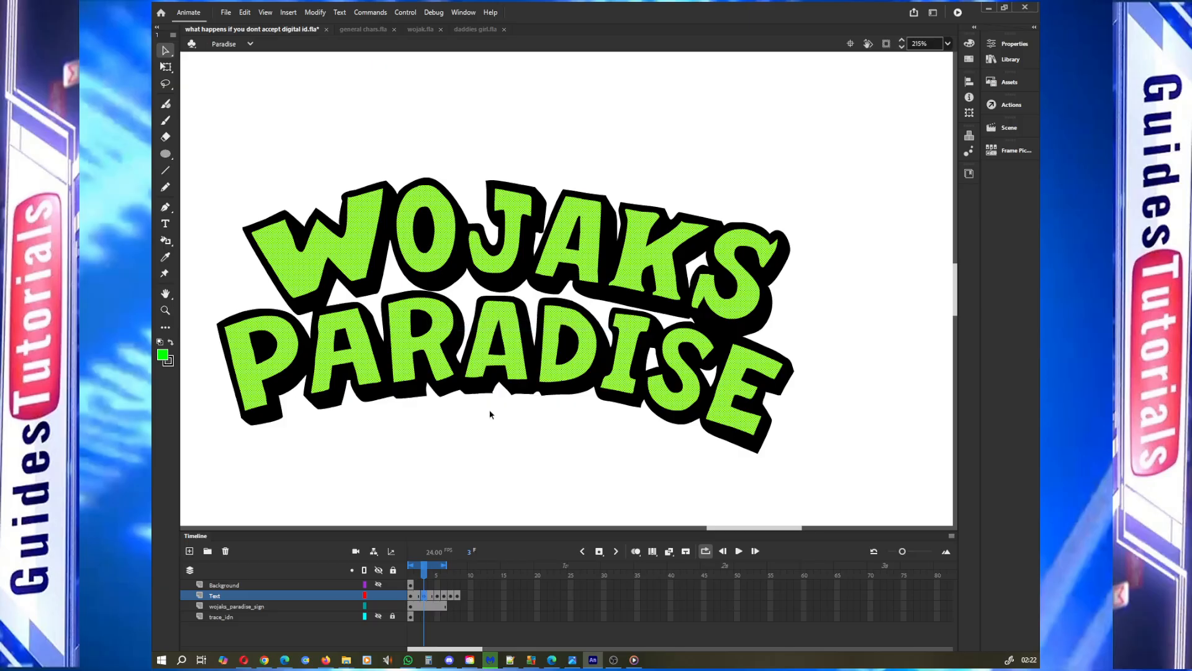
click(438, 597)
key(F5)
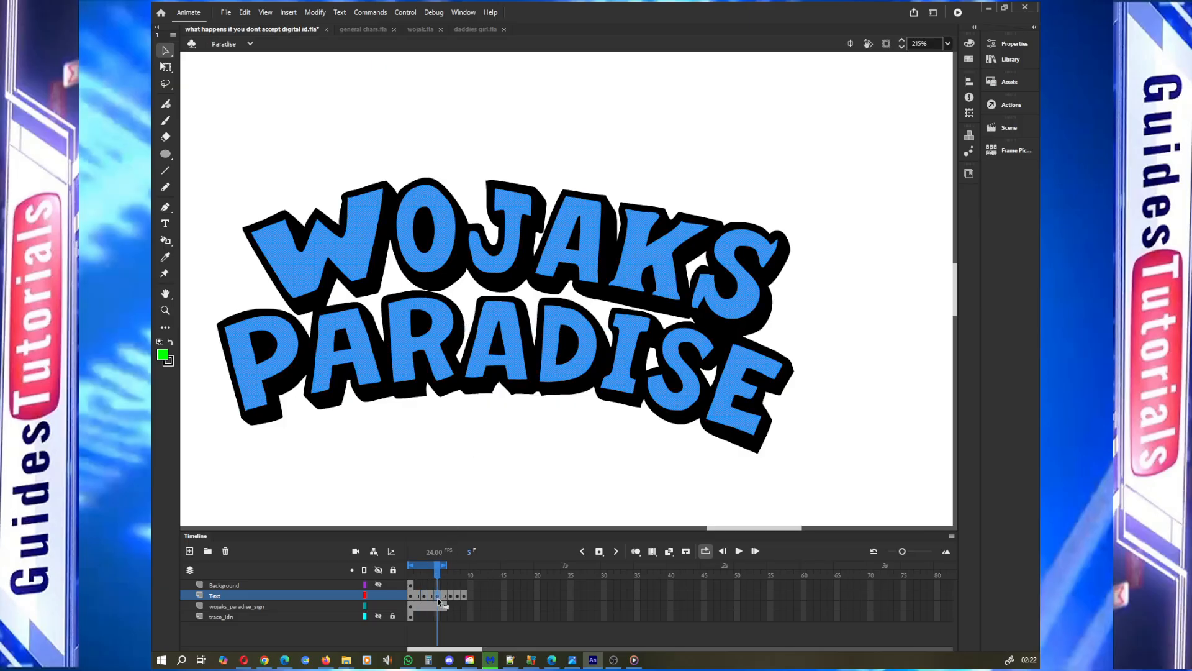
click(452, 598)
key(F5)
click(464, 598)
key(F5)
click(478, 598)
key(F5)
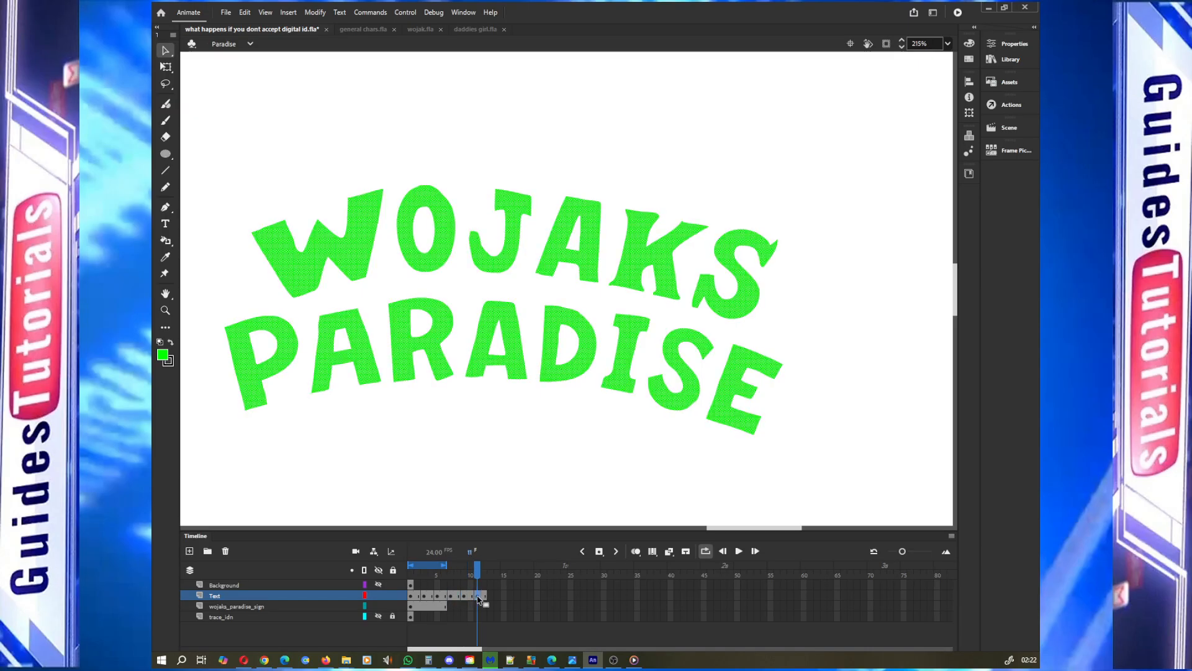
Extend the loop range to frame 12 and play then pause the animation to preview it
drag(449, 566, 493, 569)
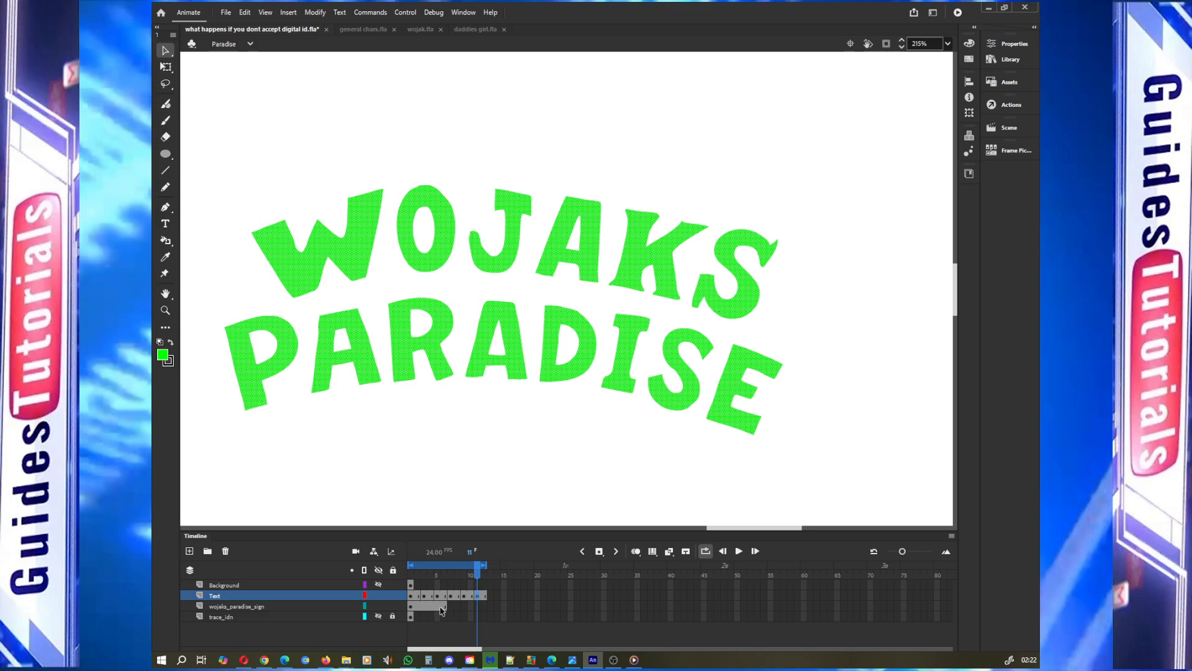
click(739, 552)
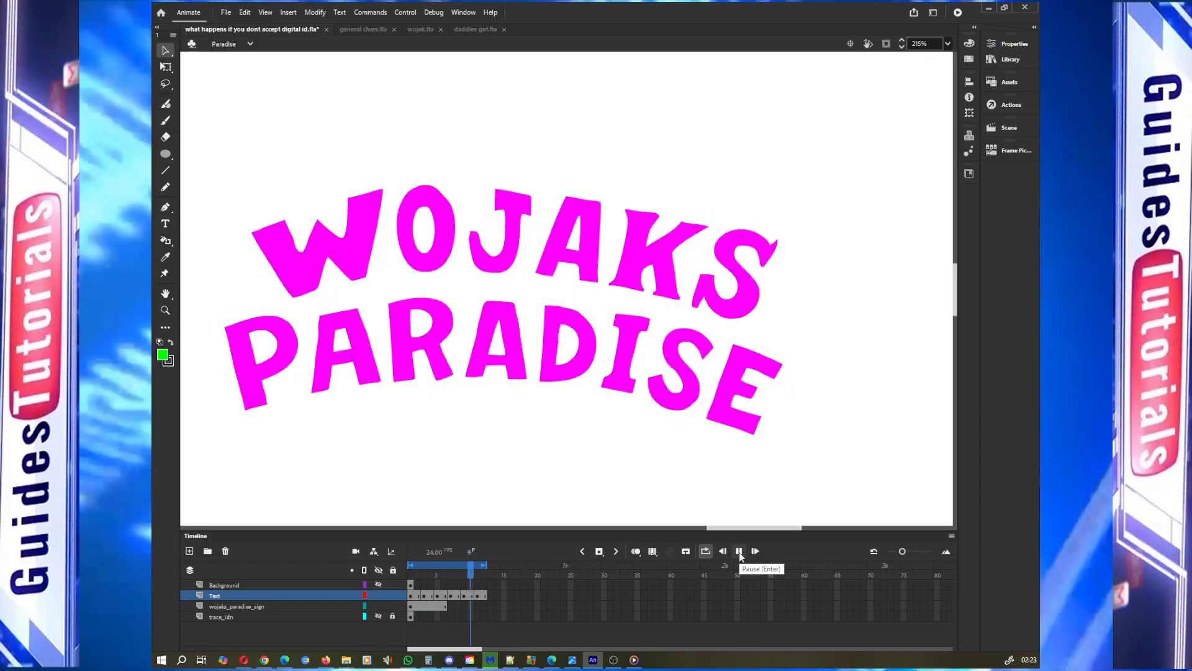
click(739, 552)
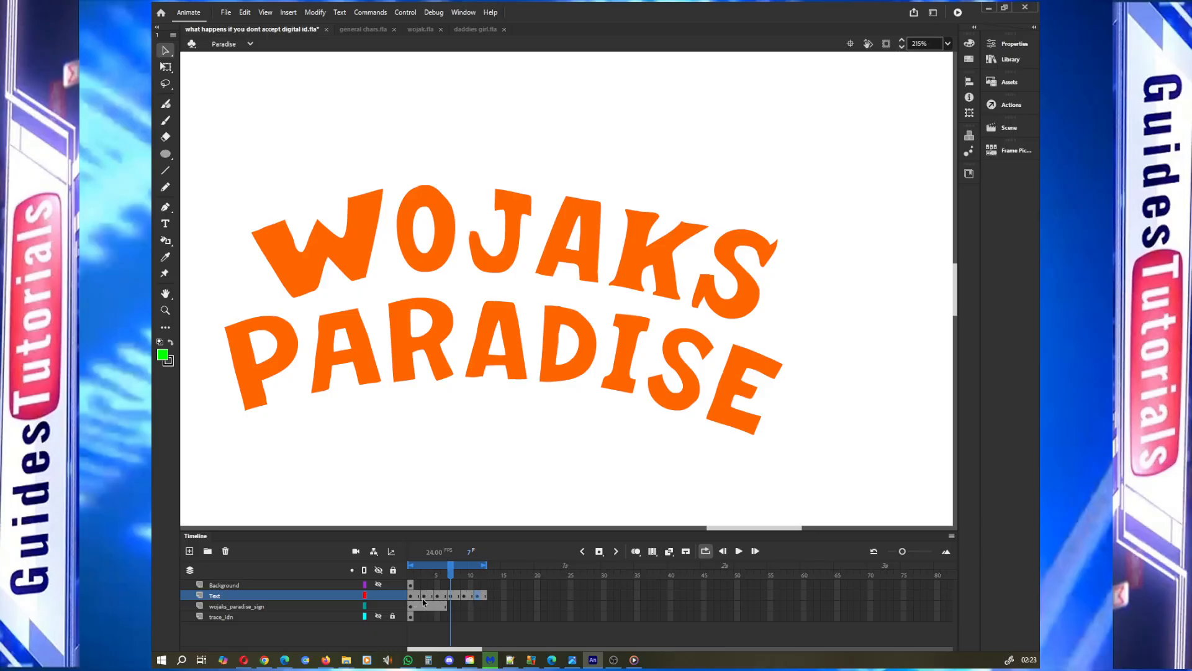
Extend the wojaks_paradise_sign layer to frame 12 by inserting a frame
click(444, 608)
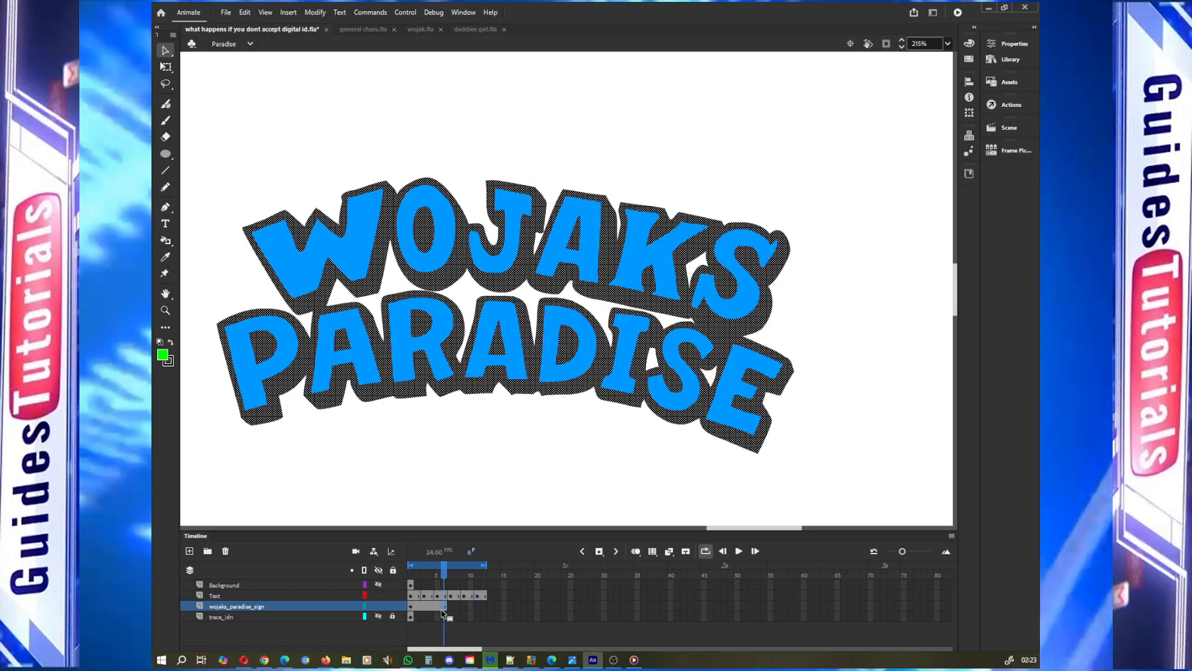
click(485, 607)
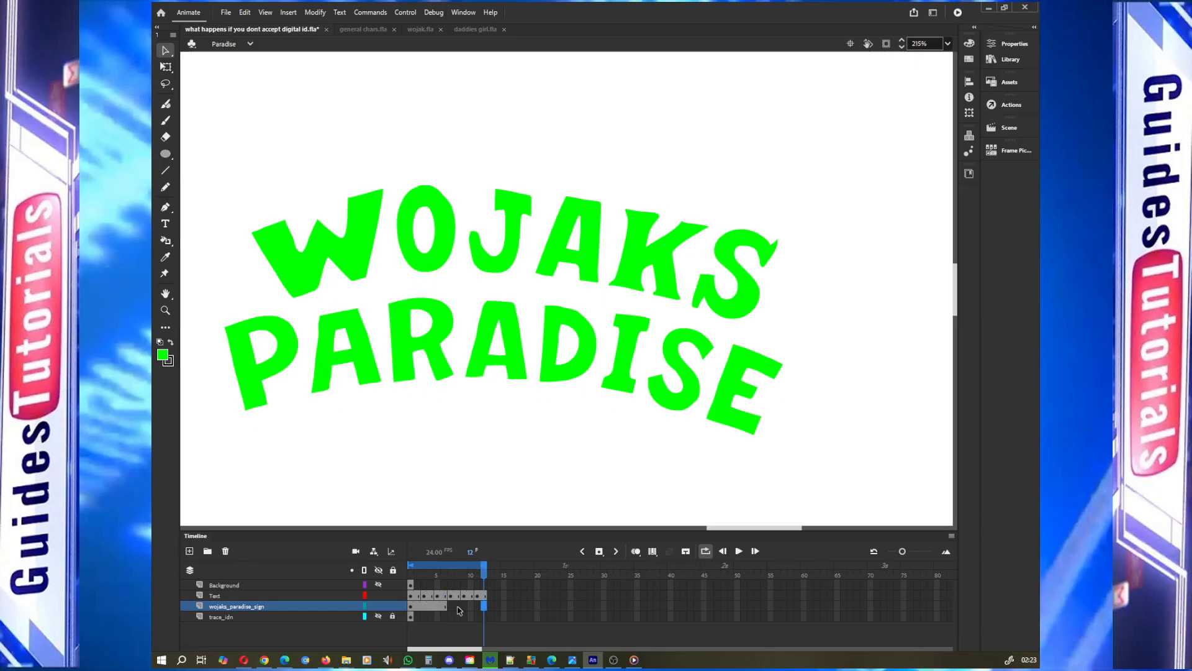
right_click(484, 606)
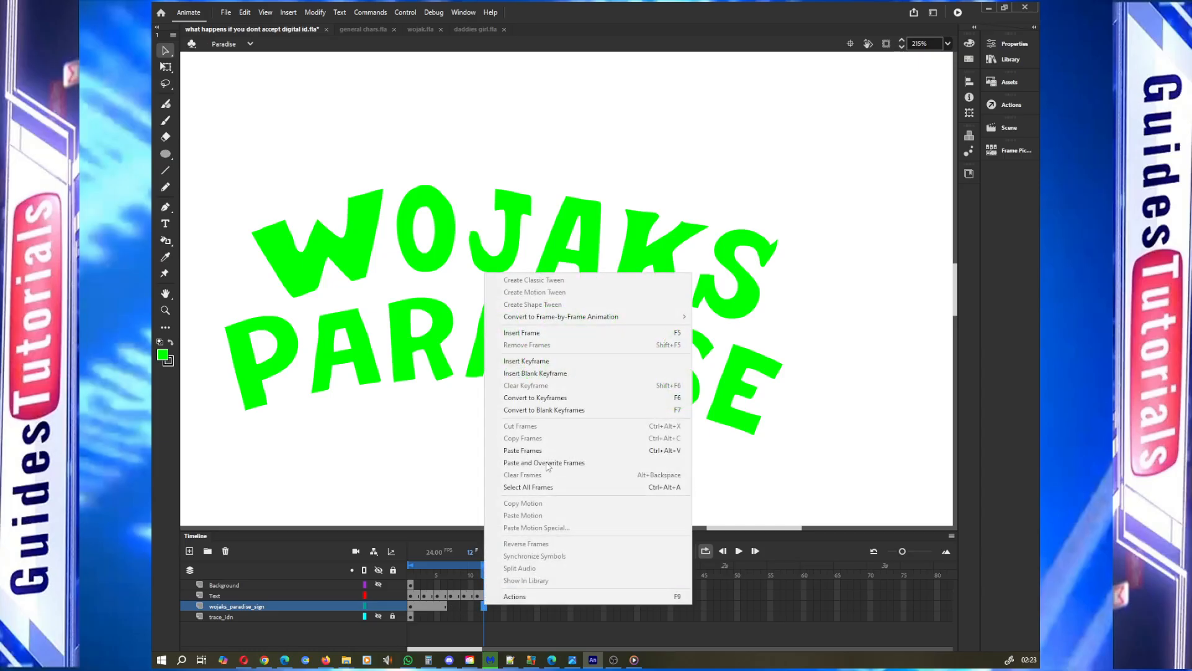
click(581, 333)
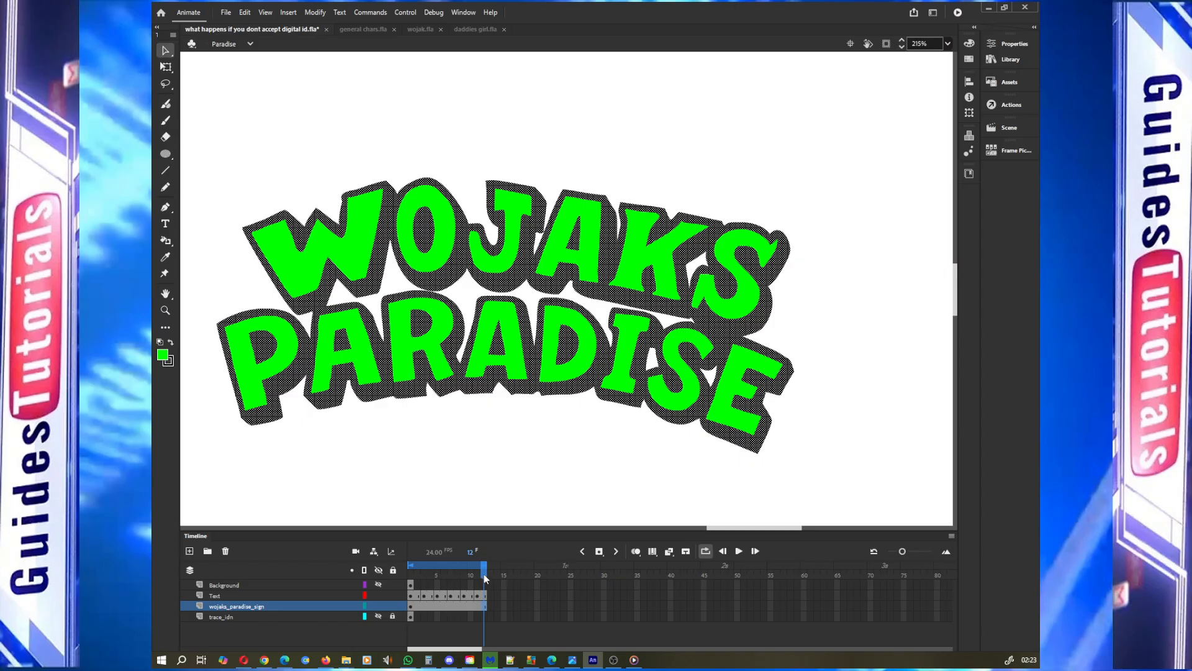
Replay the looped animation, pause it, and return to the start of the Text layer to review the slower cycle
mouse_move(484, 570)
mouse_down()
mouse_move(424, 572)
mouse_move(485, 570)
mouse_up()
click(739, 552)
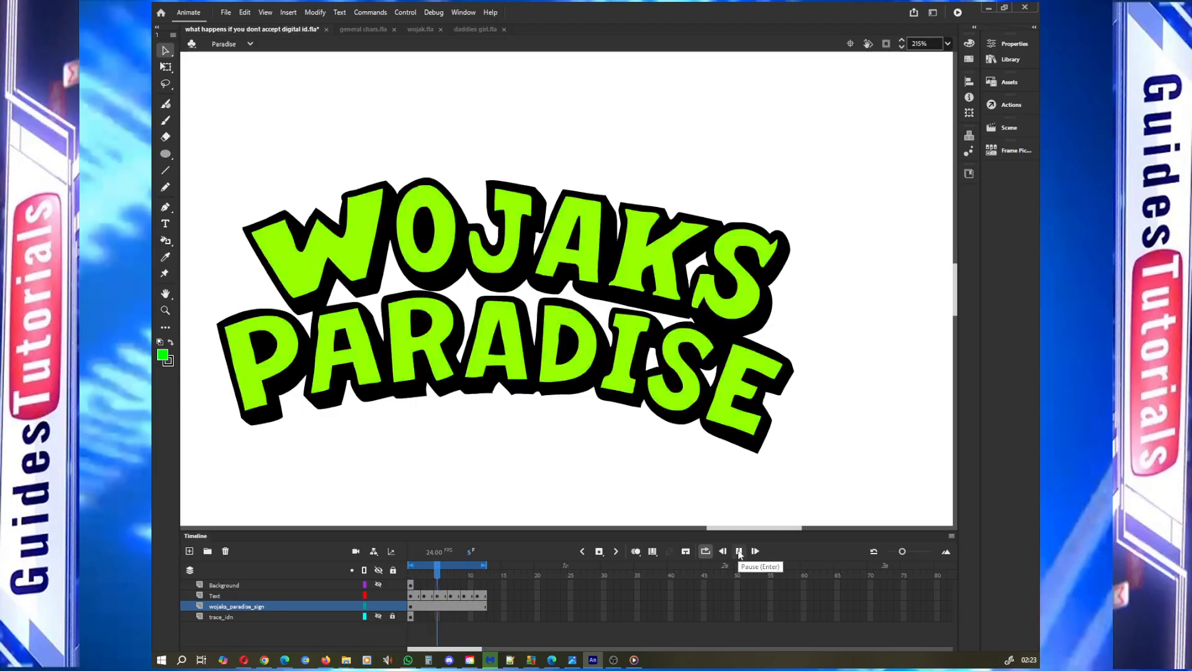
click(739, 552)
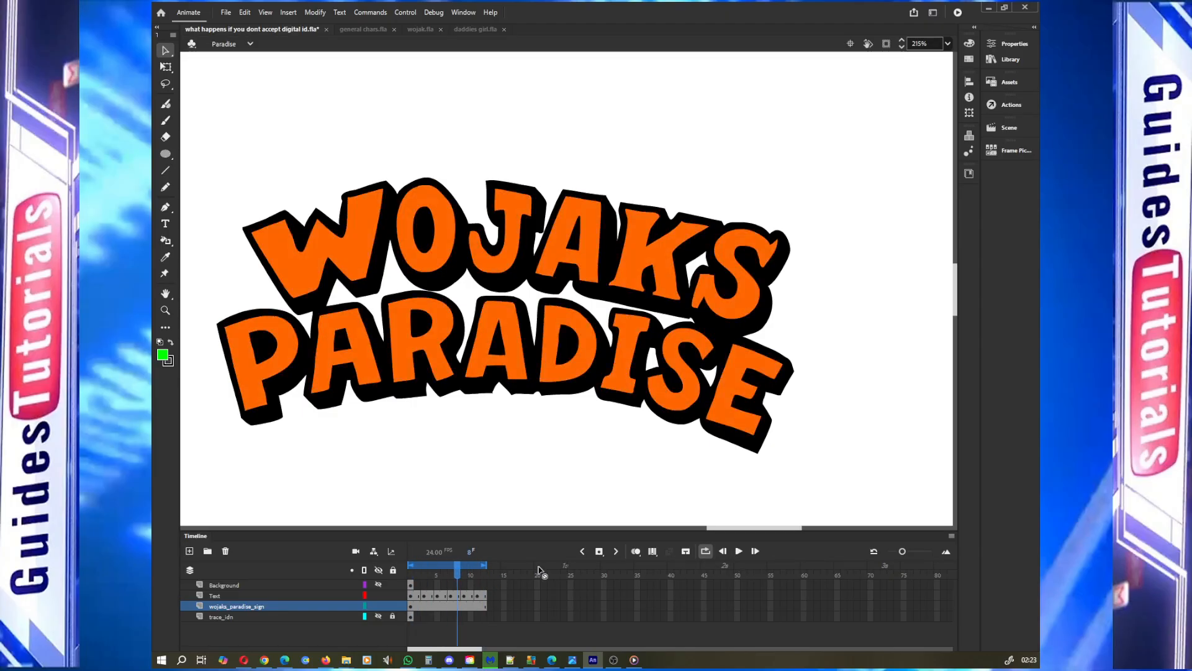
click(417, 595)
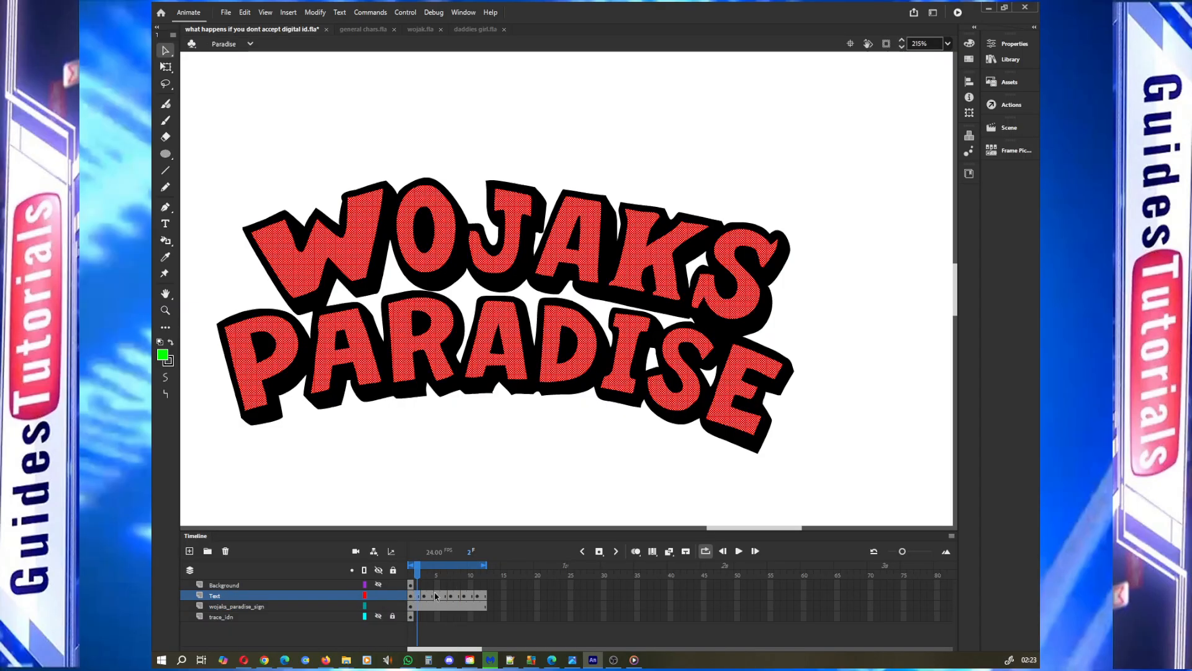